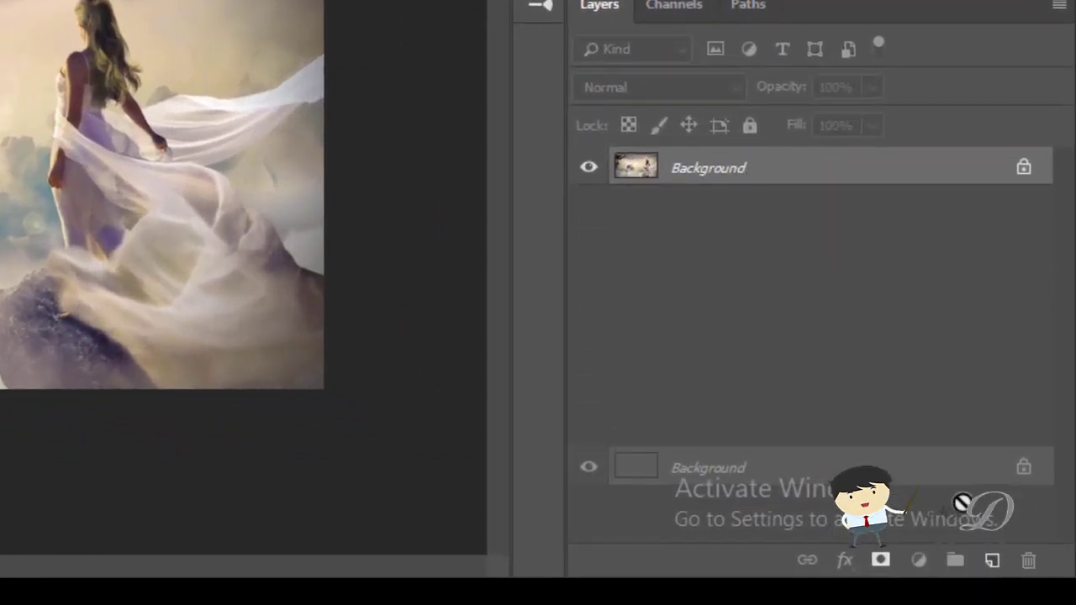
Duplicate the Background layer, unlock the original as Layer 0, and select Background copy
drag(830, 205, 989, 559)
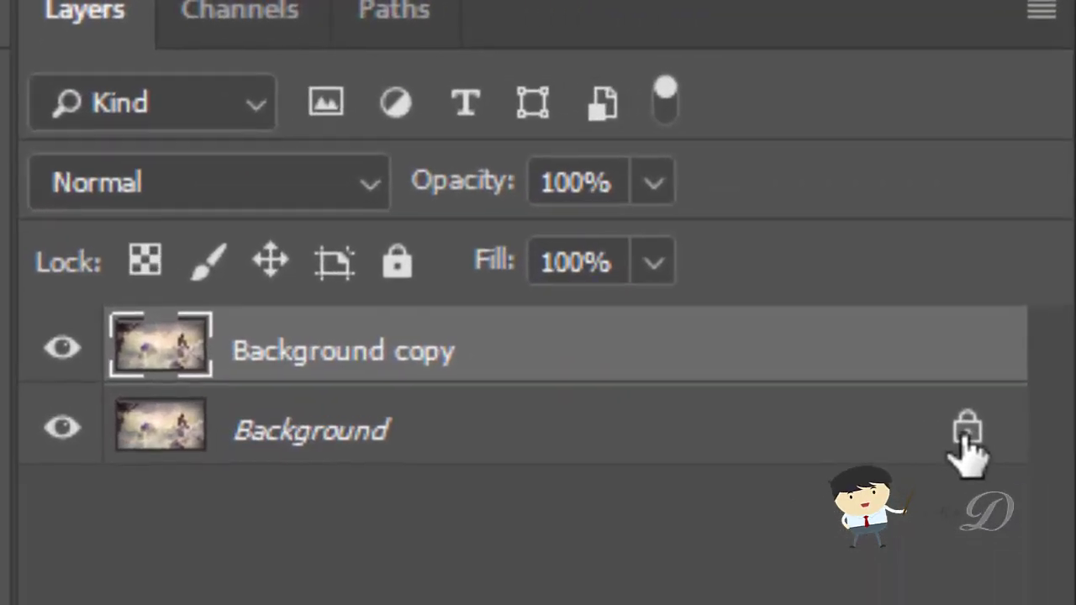
click(1024, 207)
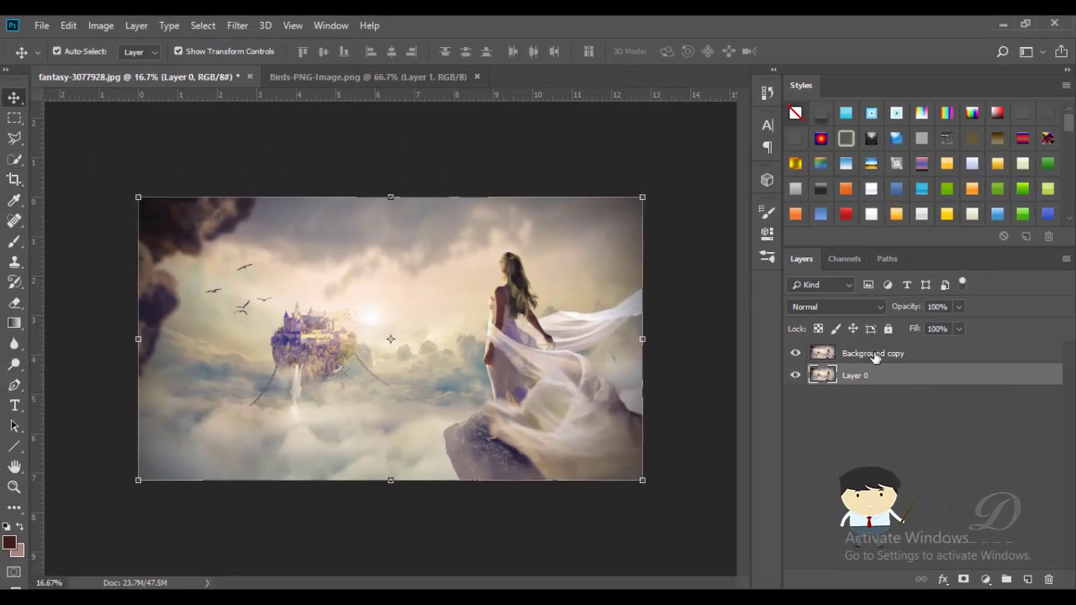
click(874, 355)
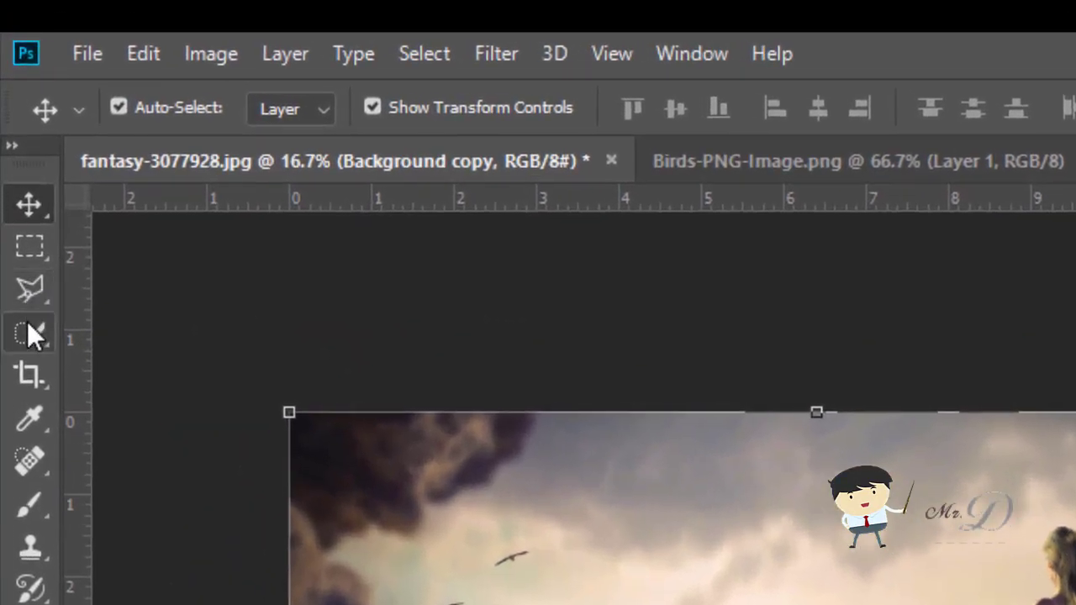
Auto-select the woman and her dress with Select Subject, then zoom in to check hand and dress edges
click(14, 159)
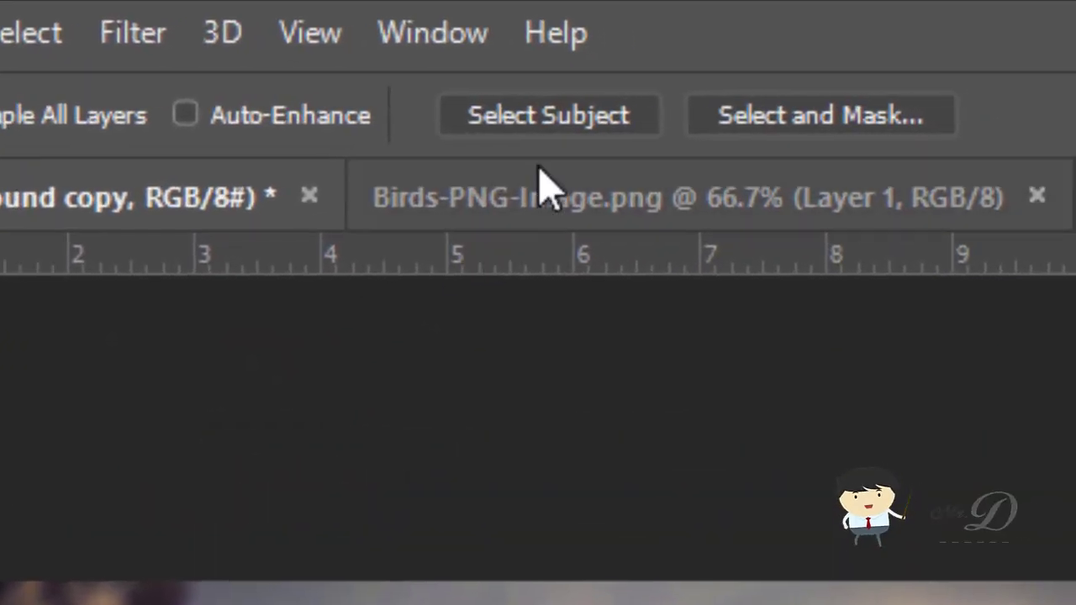
click(551, 111)
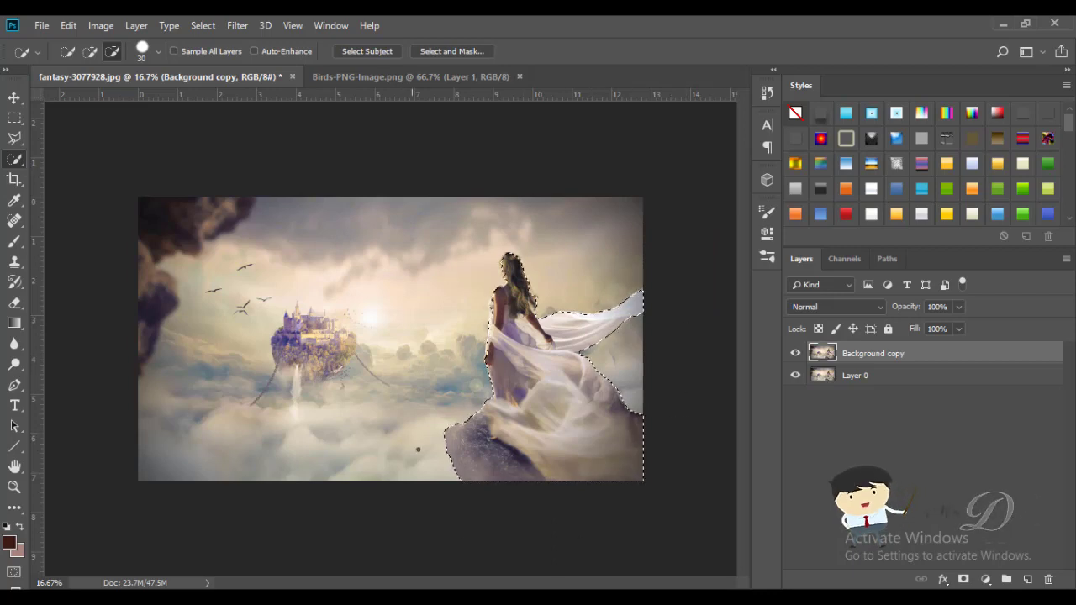
scroll(472, 282, up, 2)
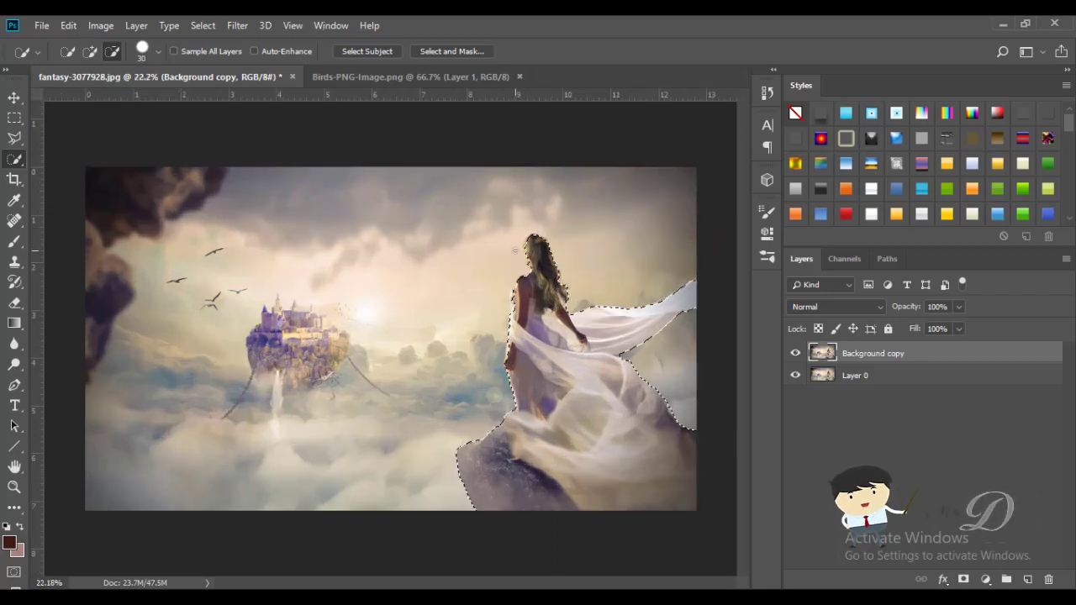
scroll(471, 282, up, 3)
scroll(591, 221, up, 2)
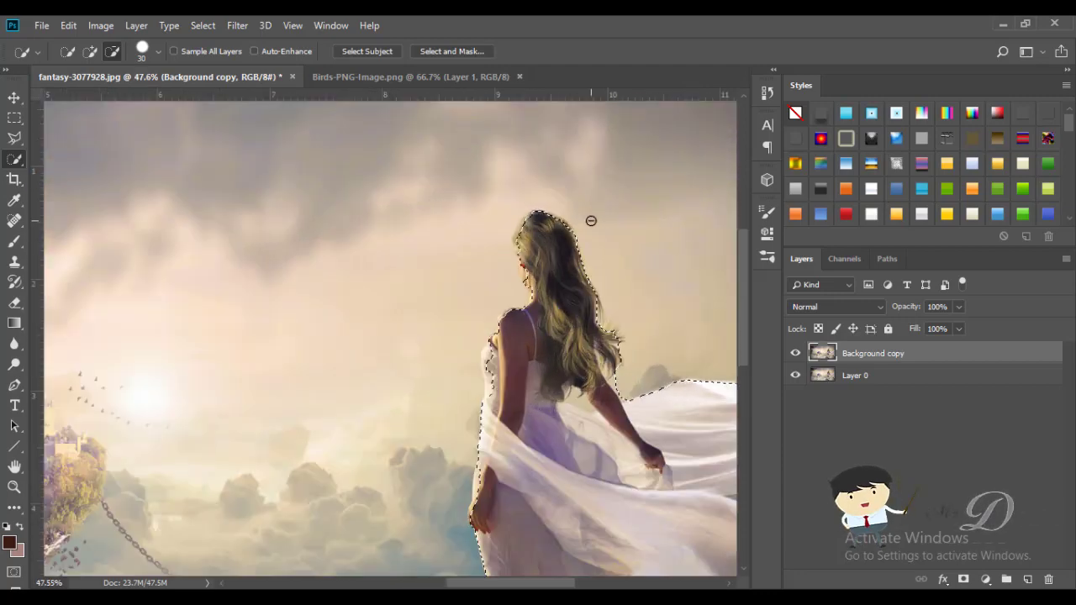
scroll(604, 269, up, 2)
scroll(487, 529, up, 1)
scroll(440, 529, up, 1)
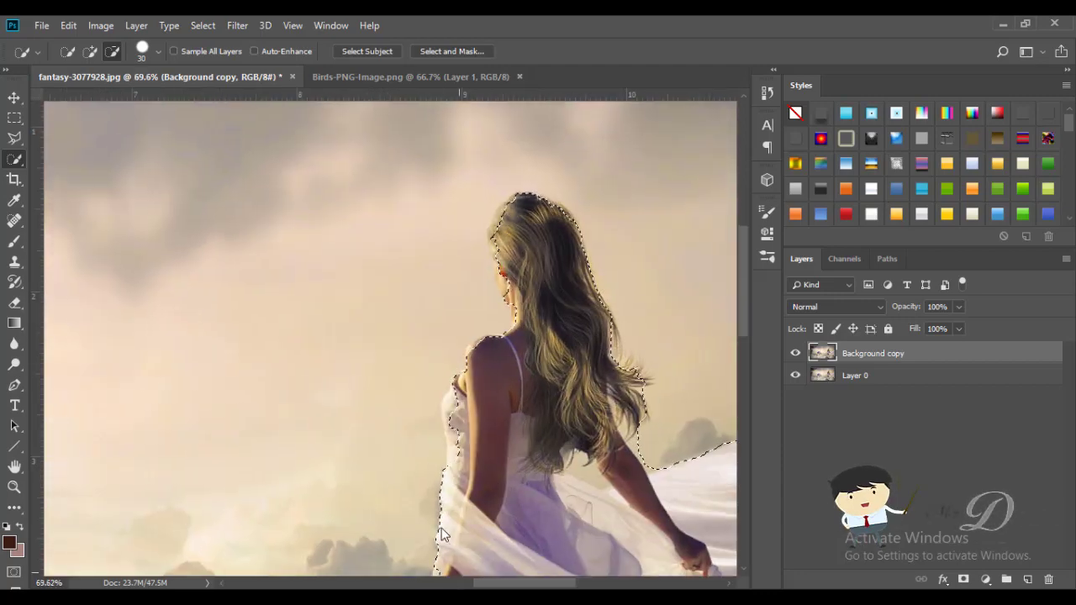
scroll(461, 521, up, 1)
scroll(470, 521, up, 1)
scroll(475, 513, up, 2)
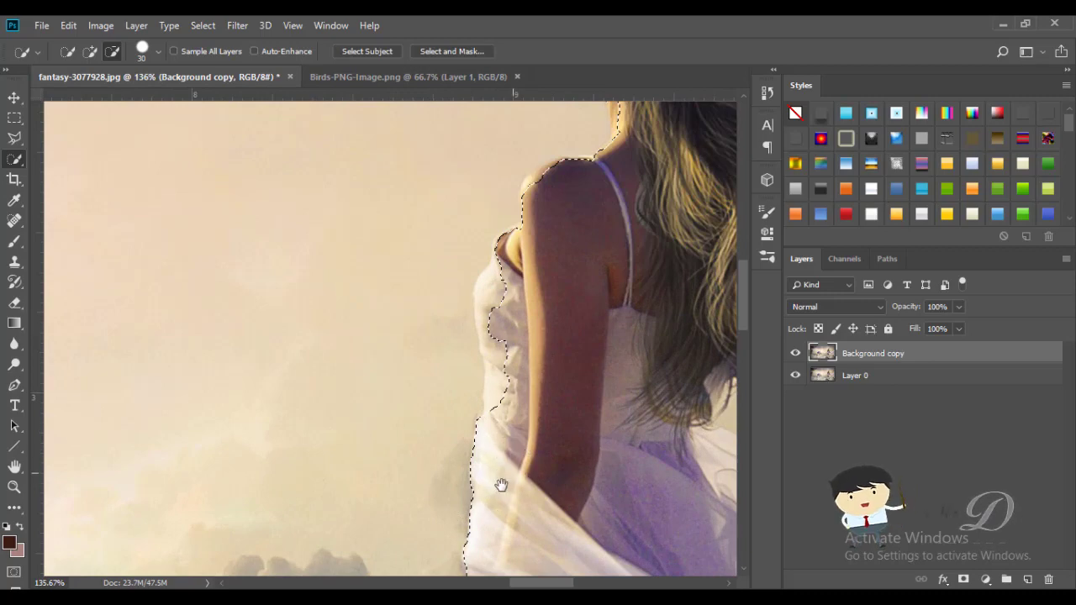
drag(501, 486, 421, 177)
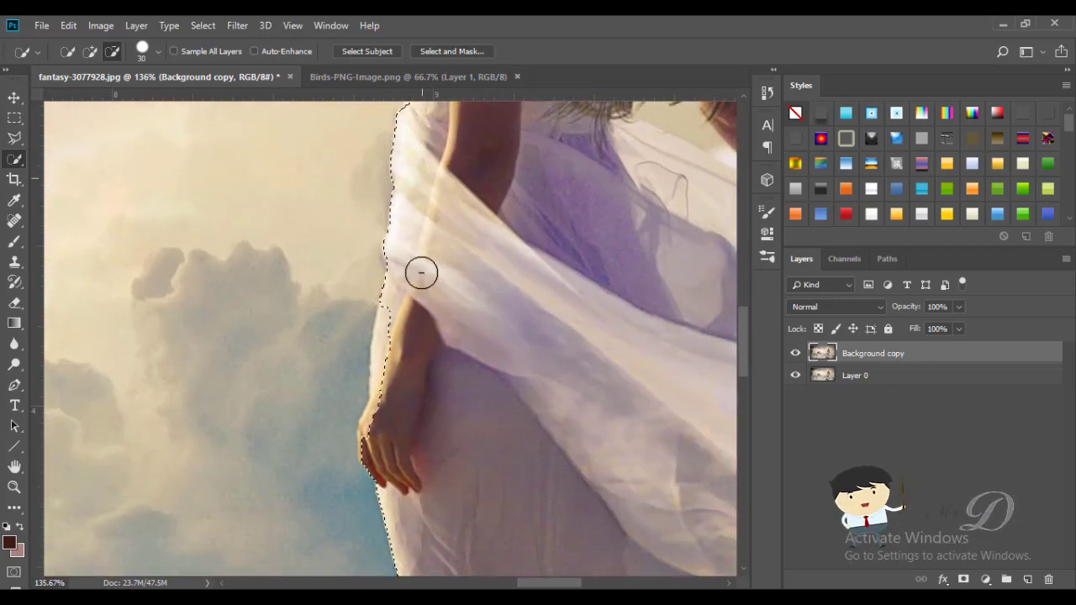
mouse_move(391, 421)
mouse_down()
mouse_move(337, 134)
mouse_move(384, 452)
mouse_up()
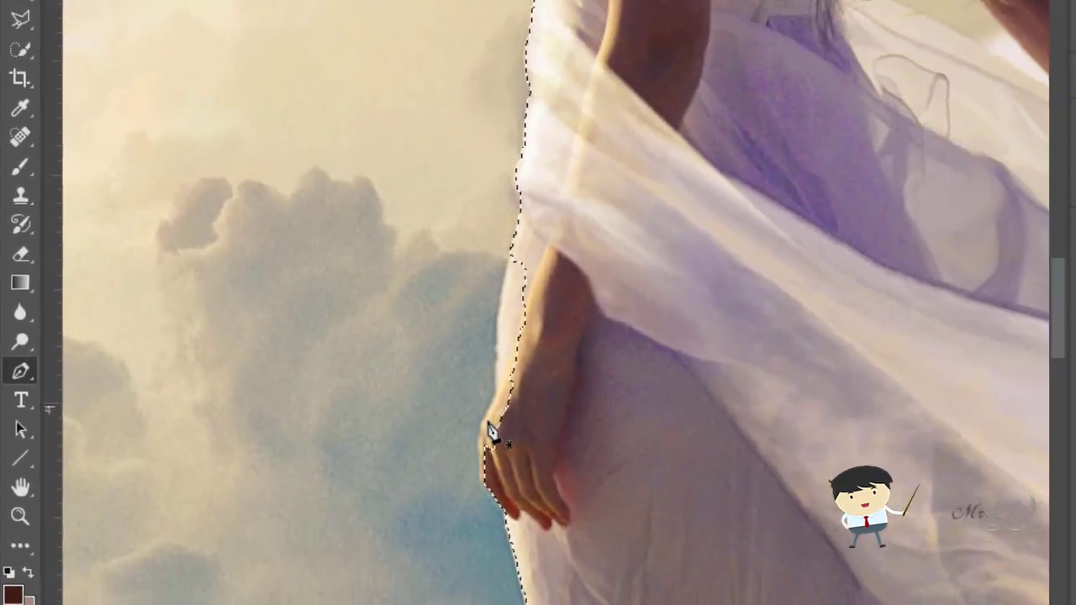
Zoom in on the hand and trace a curved Pen path up along its edge
scroll(475, 485, up, 2)
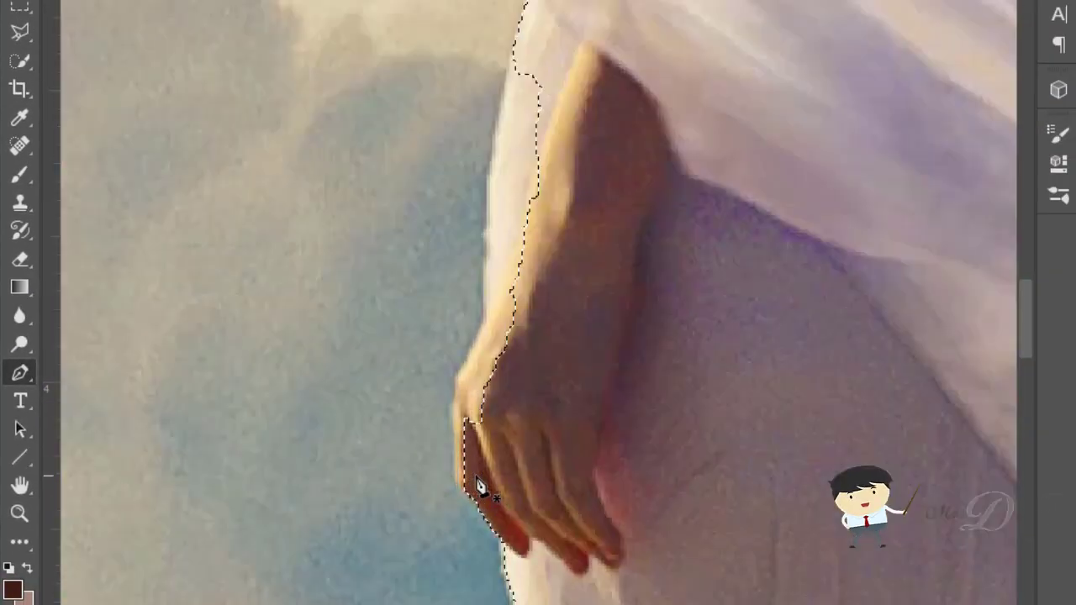
scroll(474, 490, up, 1)
scroll(471, 496, up, 1)
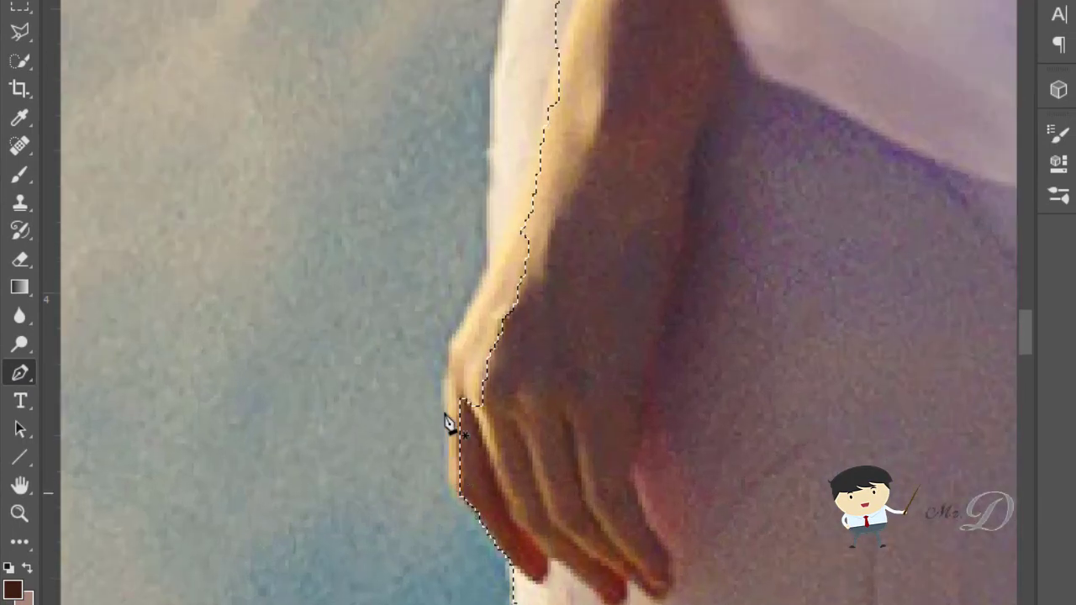
click(456, 492)
drag(448, 413, 444, 362)
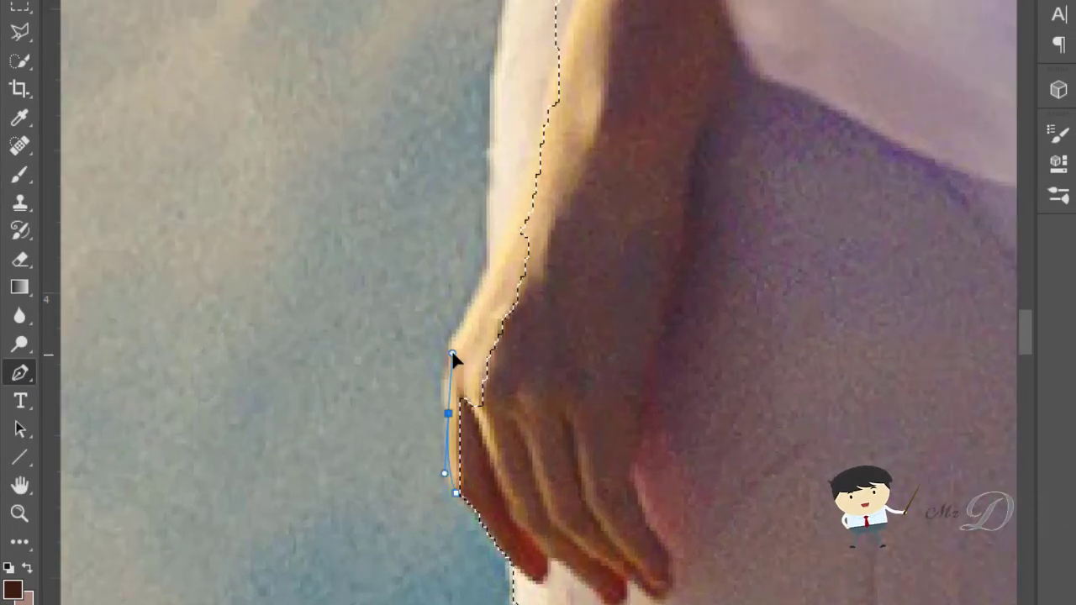
drag(475, 310, 484, 293)
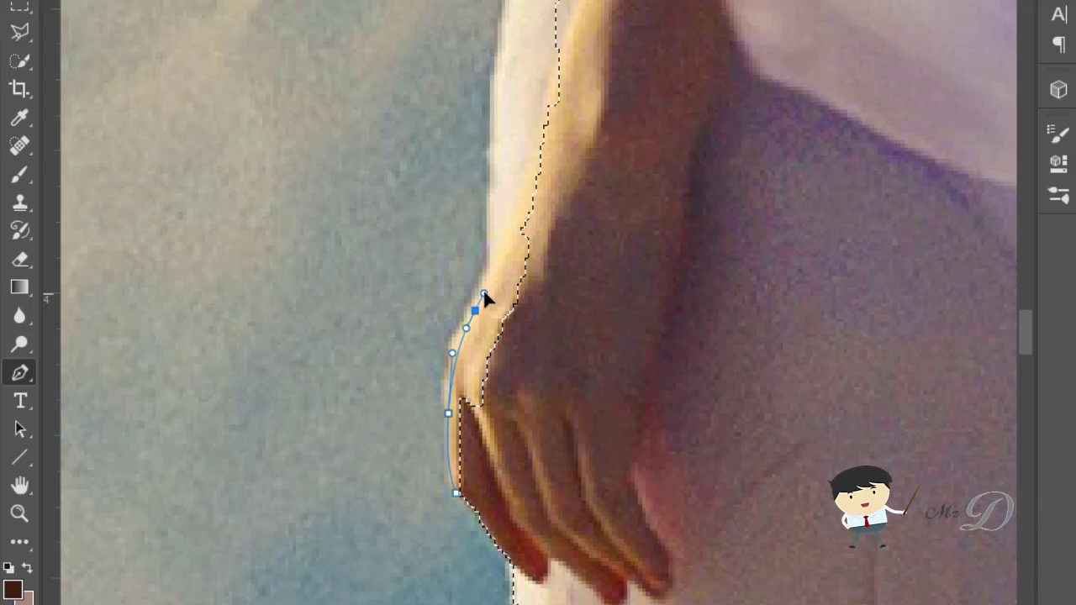
click(490, 269)
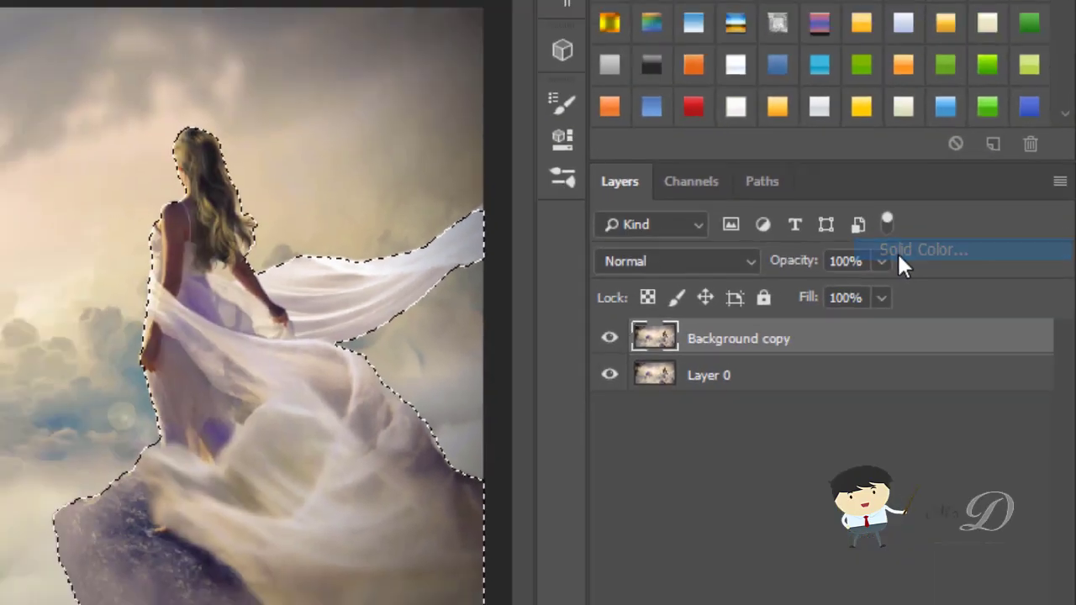
Add a #8a8a8a Solid Color fill layer over the selected woman, then reselect Background copy
click(897, 251)
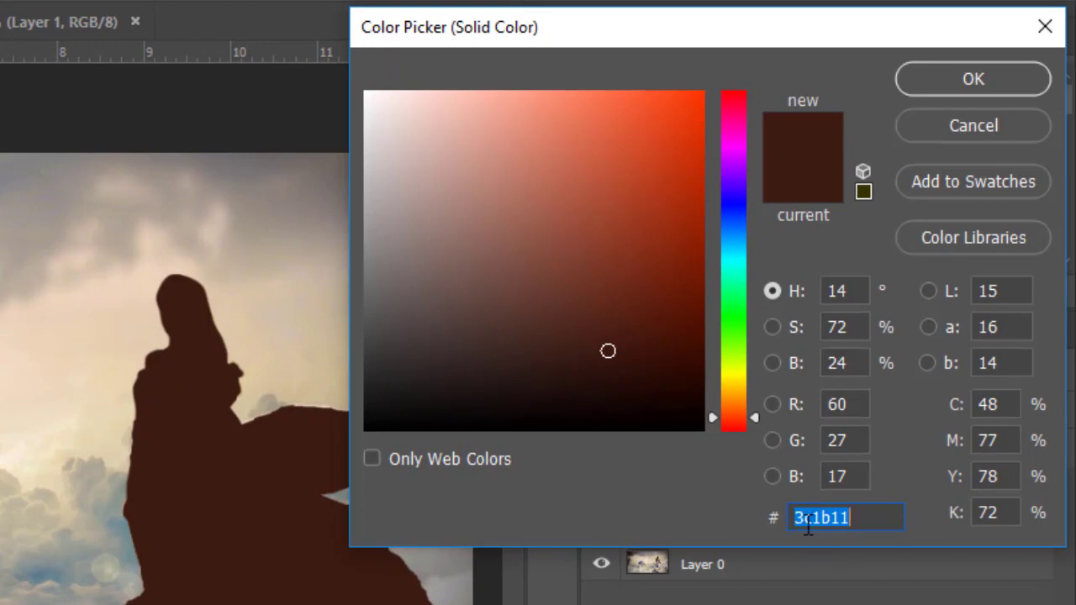
text(8a)
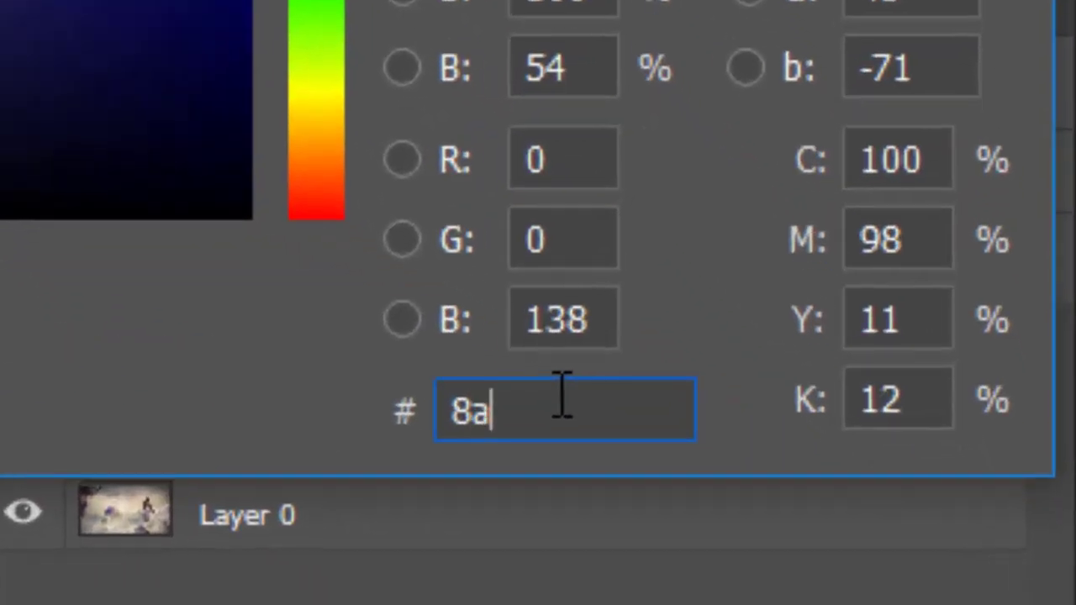
text(8a8a)
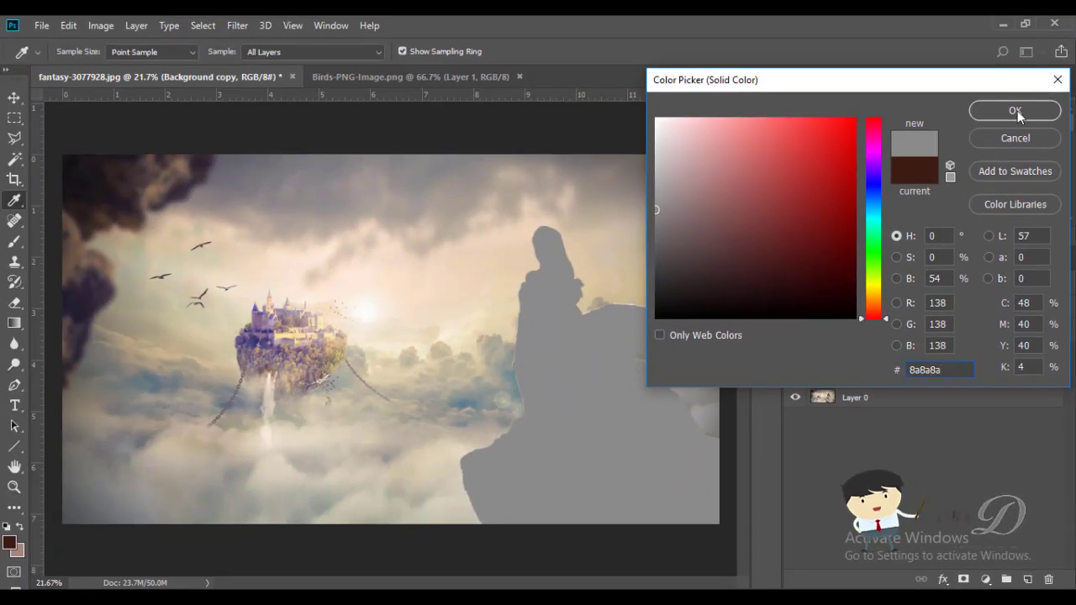
click(1016, 112)
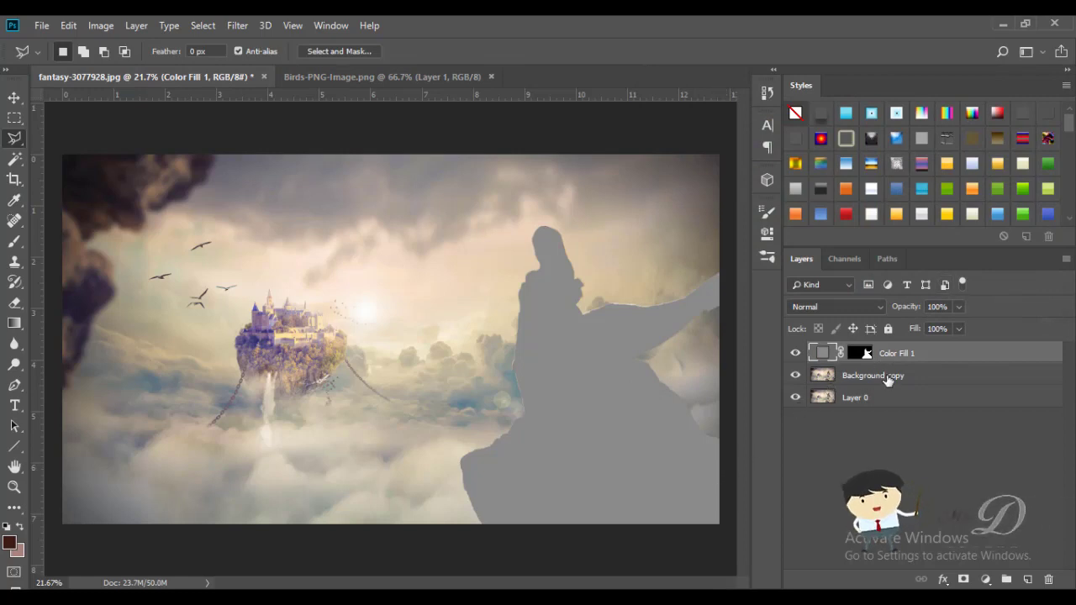
scroll(606, 384, down, 1)
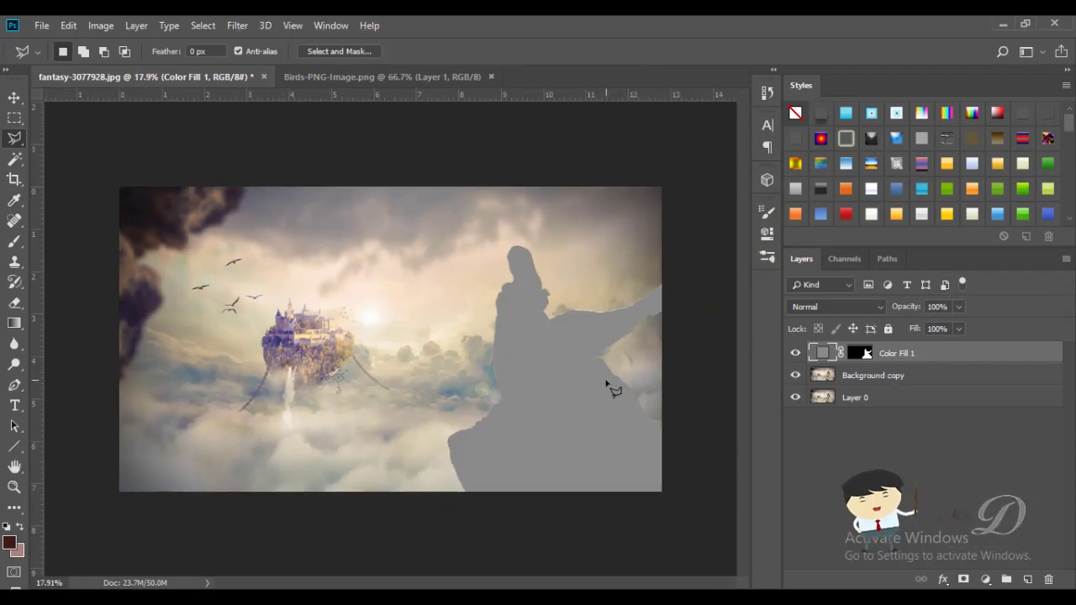
scroll(505, 408, down, 1)
scroll(493, 413, up, 1)
scroll(486, 411, up, 1)
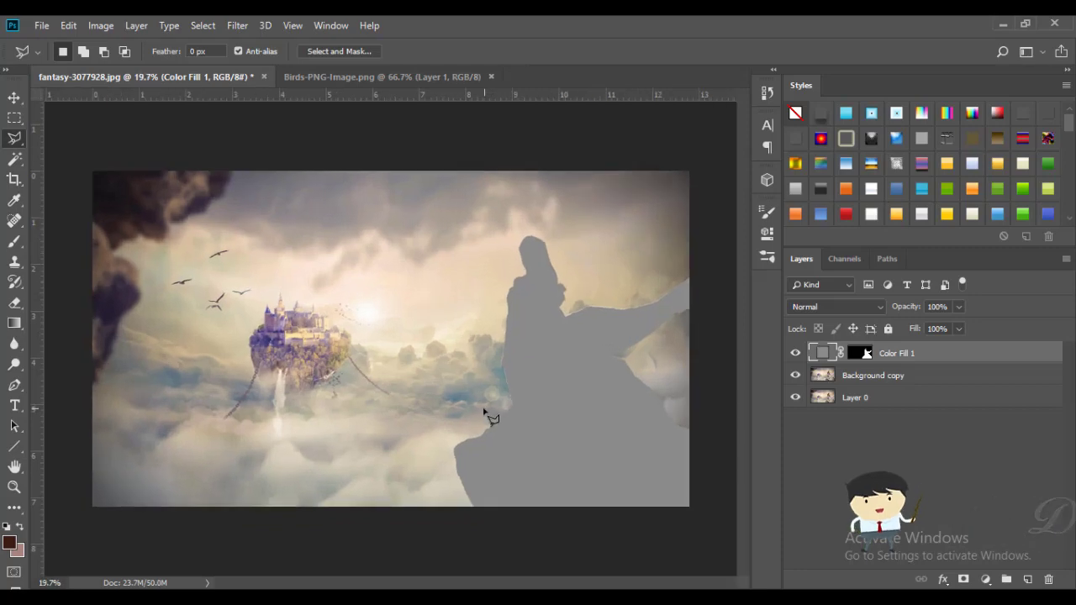
click(895, 379)
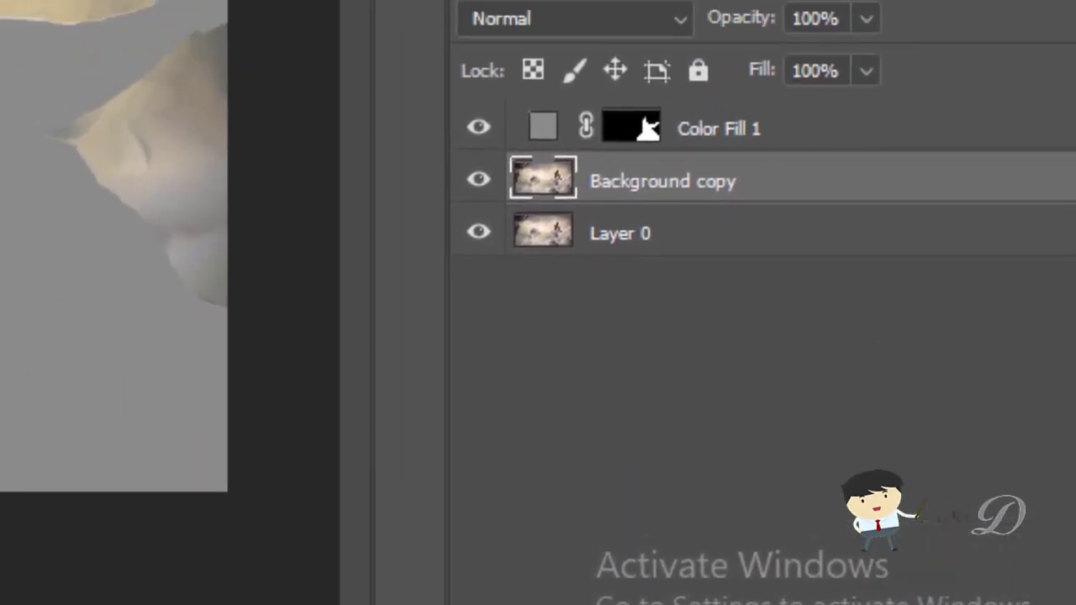
Add an empty Layer 1 and set the gradient's start stop to dark grey #555555
click(964, 547)
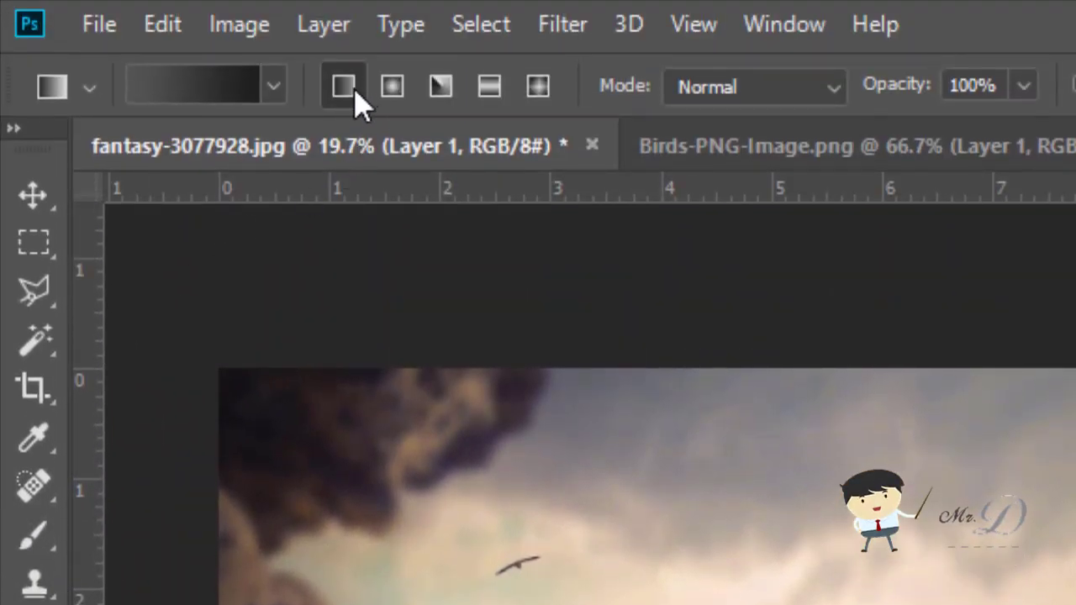
key(i)
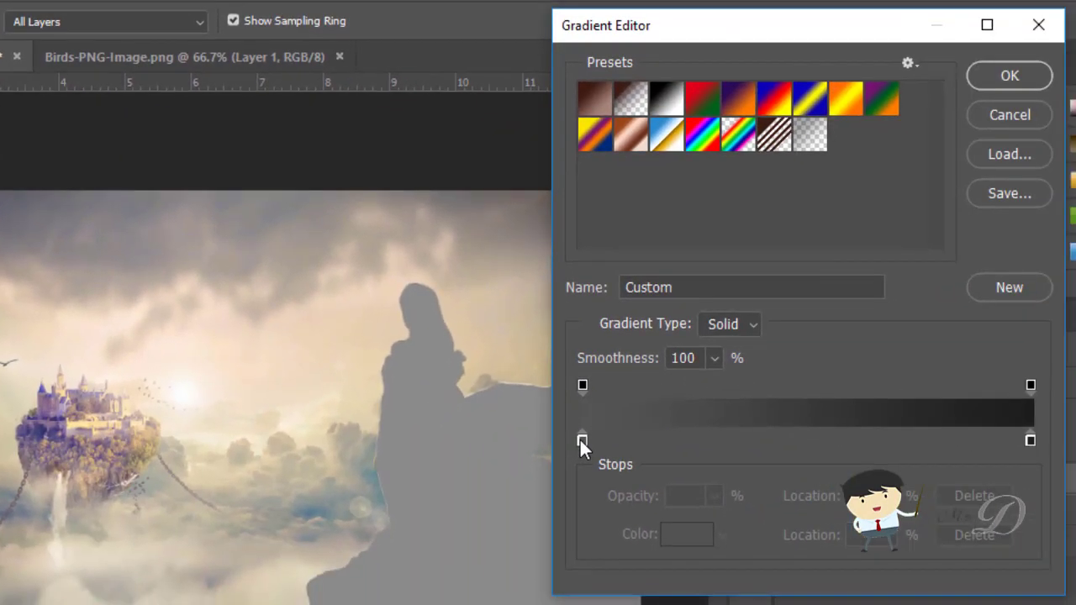
click(578, 437)
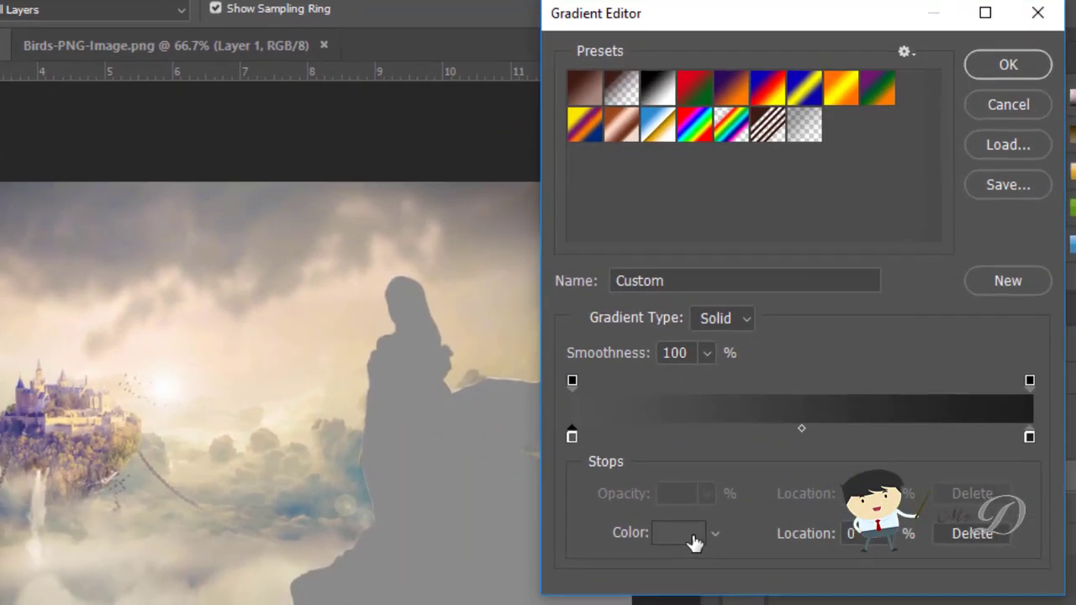
click(692, 536)
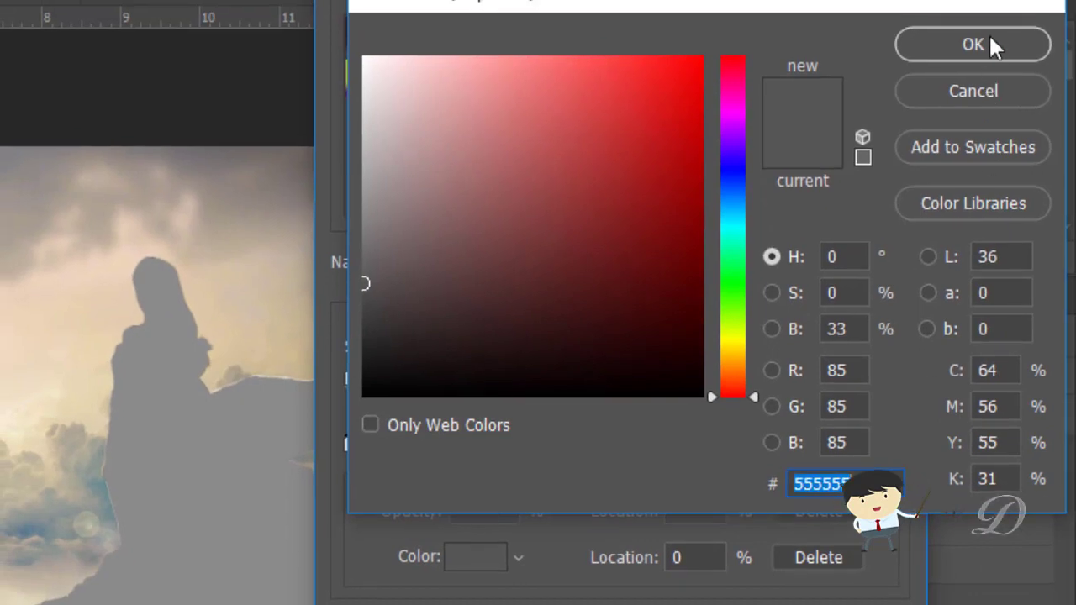
click(989, 38)
Set the gradient's end stop to #1c1c1c and confirm the custom gradient
click(886, 444)
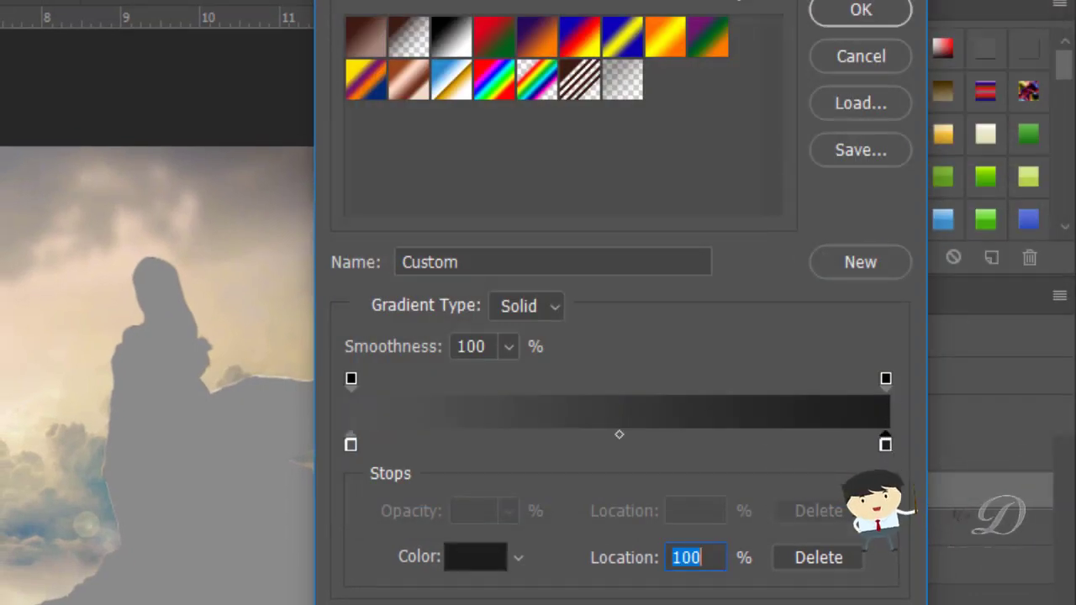
click(468, 559)
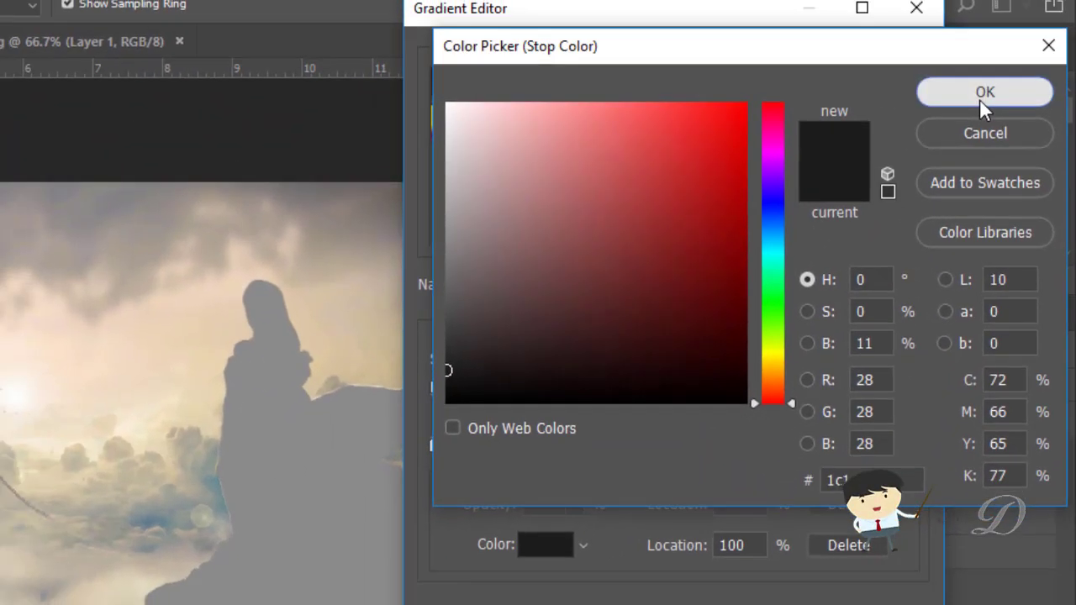
click(988, 38)
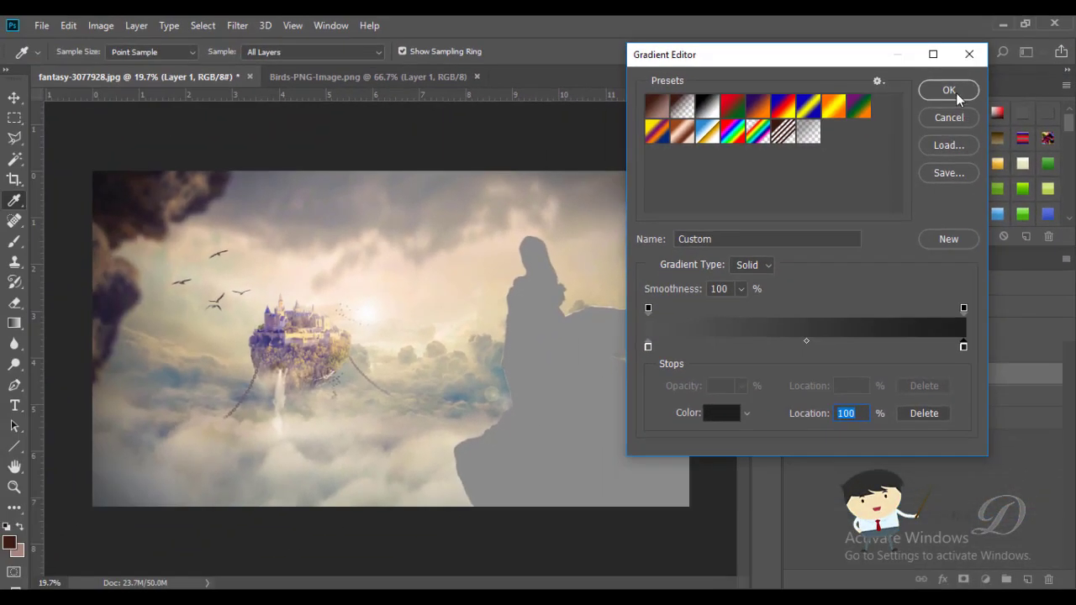
click(955, 90)
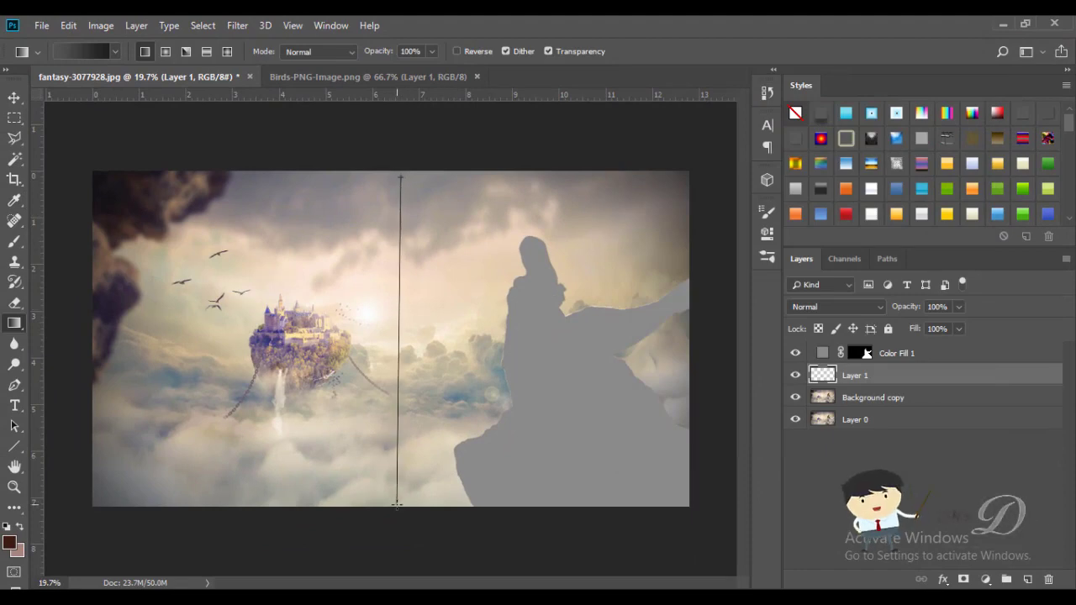
Fill Layer 1 with the dark gradient, hide it and Color Fill 1, and switch to the birds image
drag(397, 505, 397, 504)
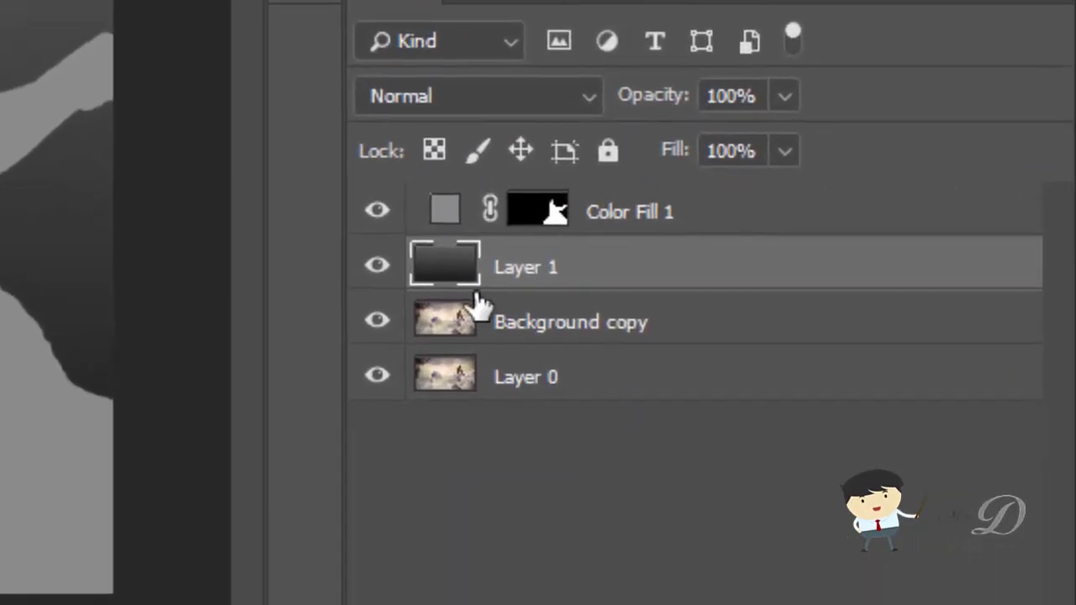
click(378, 210)
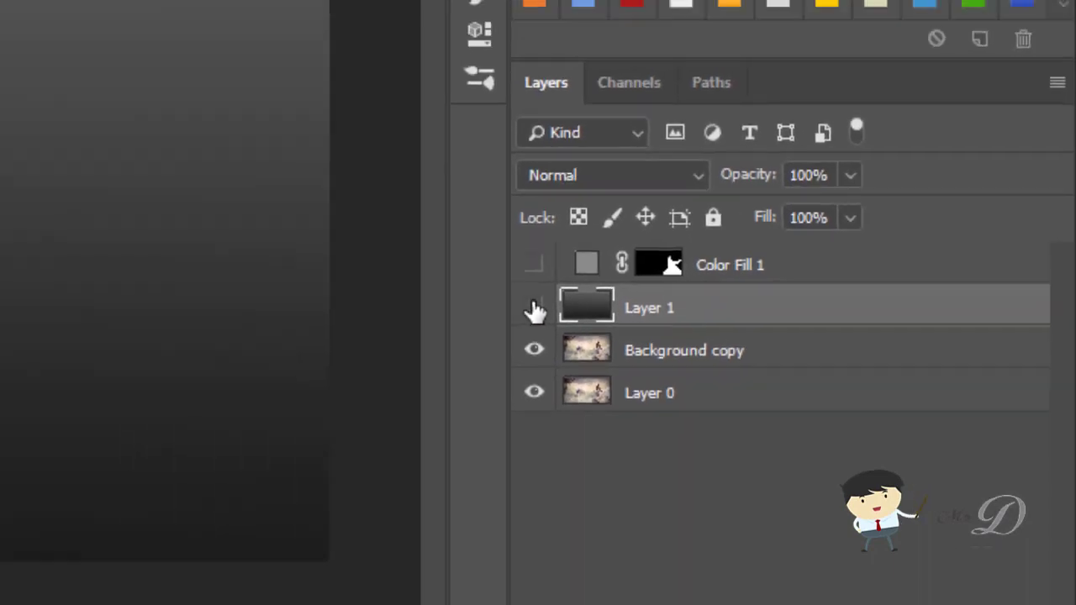
click(377, 266)
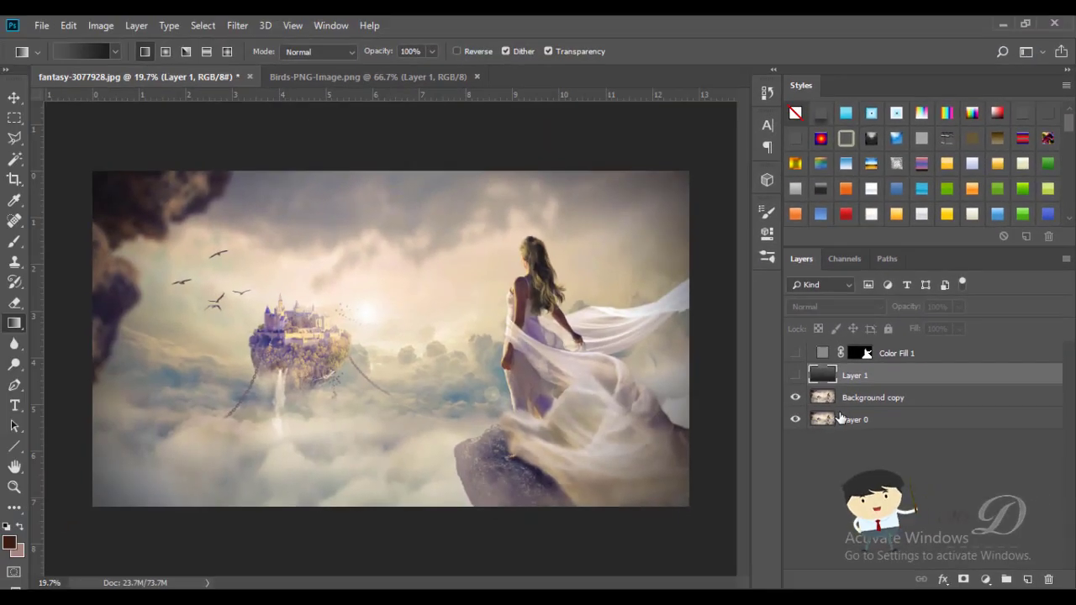
click(858, 405)
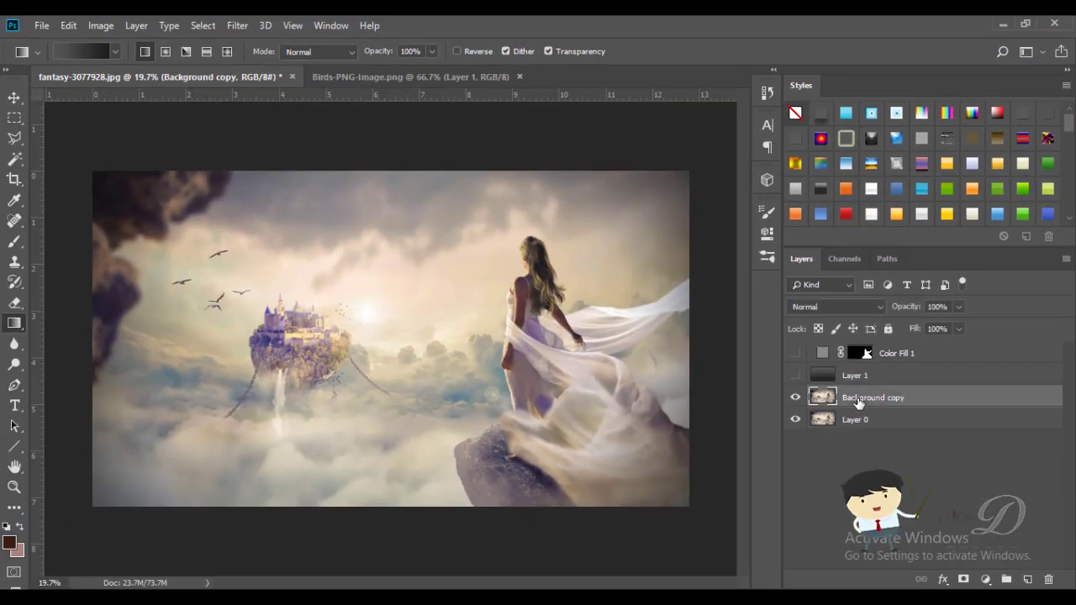
click(378, 83)
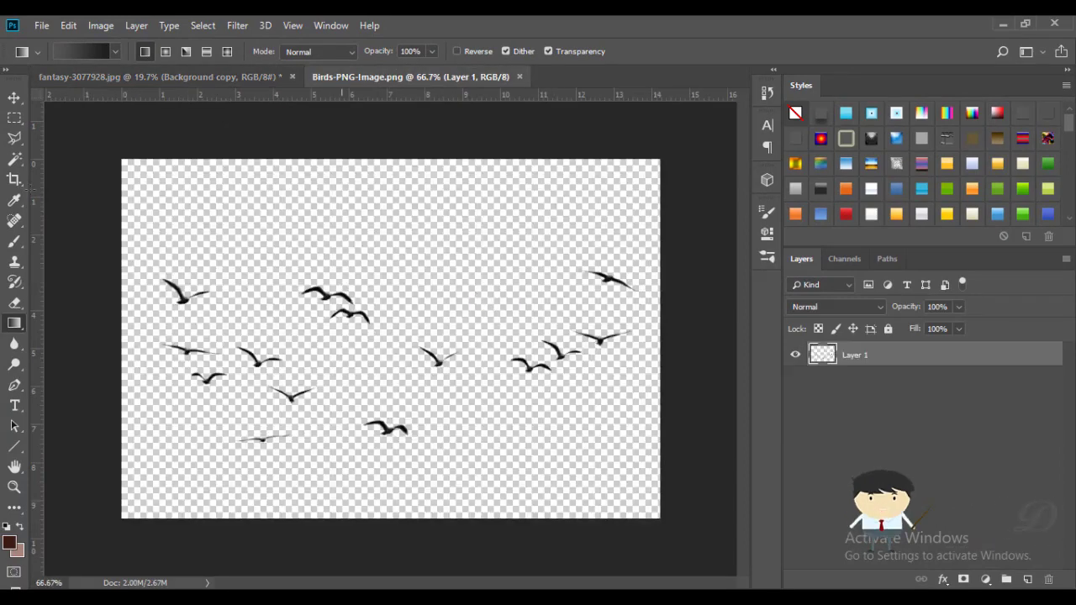
click(13, 98)
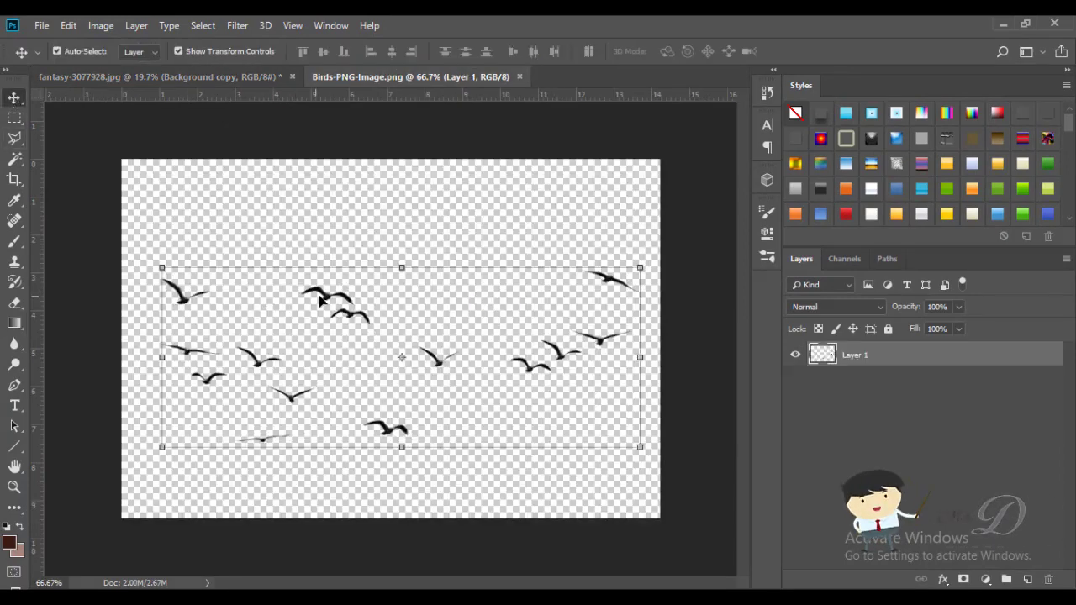
Bring the birds into the fantasy scene as Layer 2, then scale and position them across the sky
mouse_move(306, 281)
mouse_down()
mouse_move(196, 87)
mouse_move(349, 314)
mouse_up()
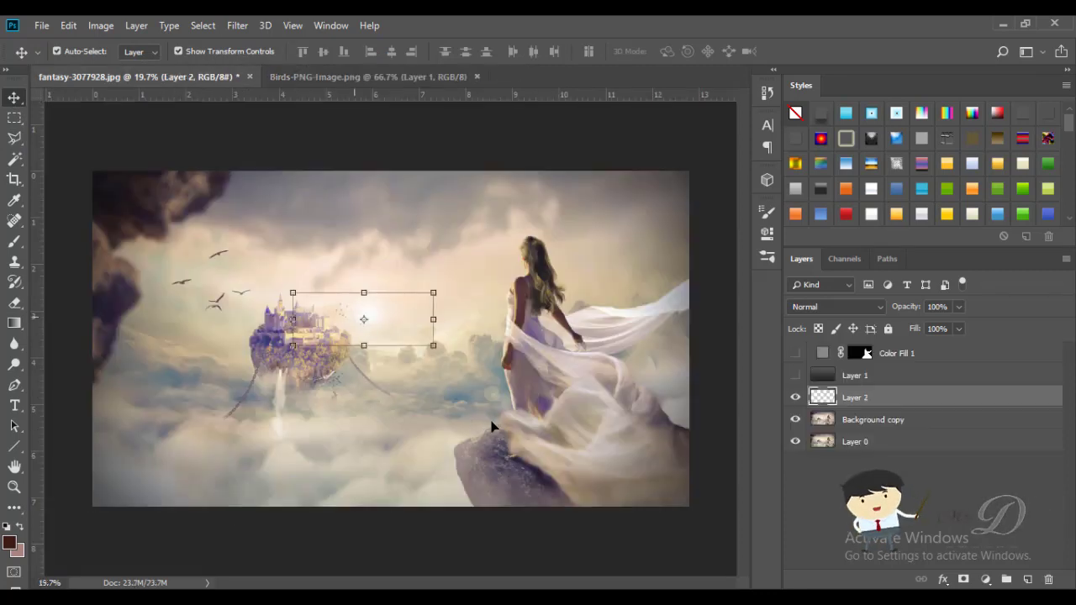
scroll(364, 338, down, 2)
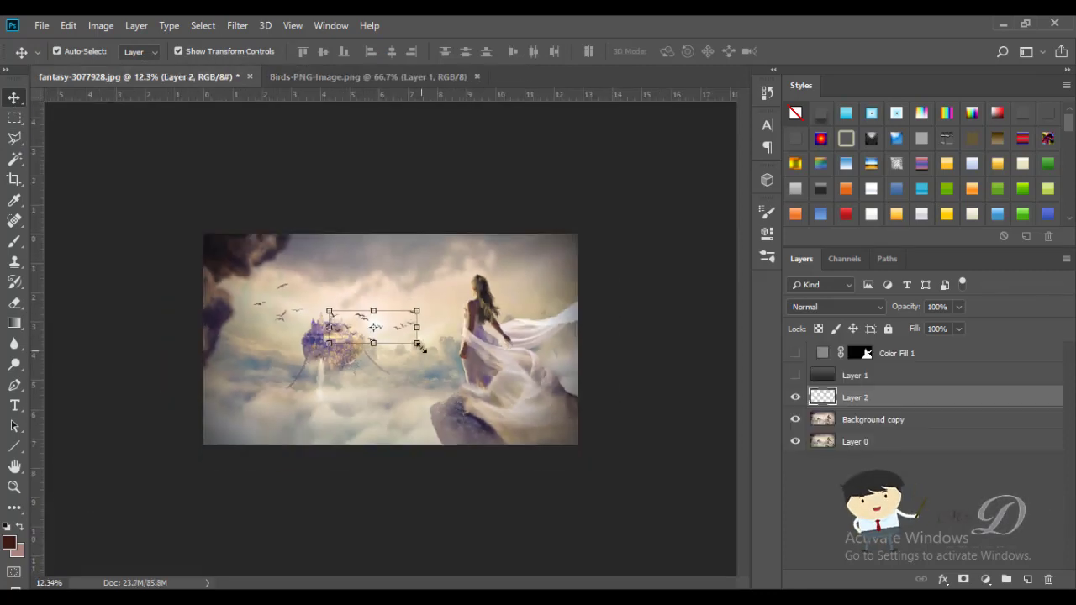
drag(431, 364, 651, 501)
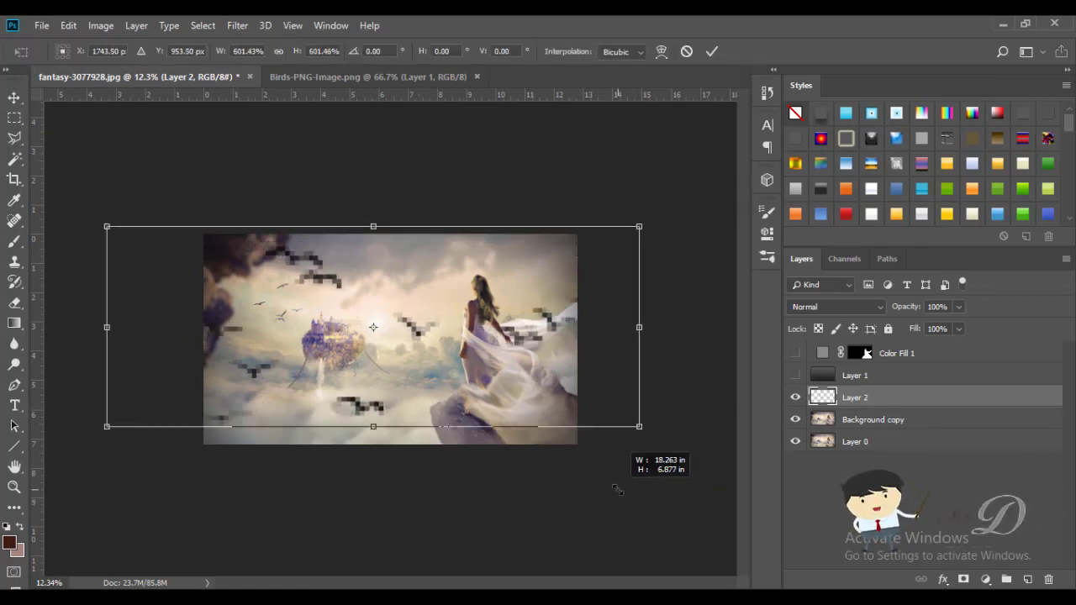
mouse_move(652, 501)
mouse_down()
mouse_move(636, 498)
mouse_move(661, 509)
mouse_up()
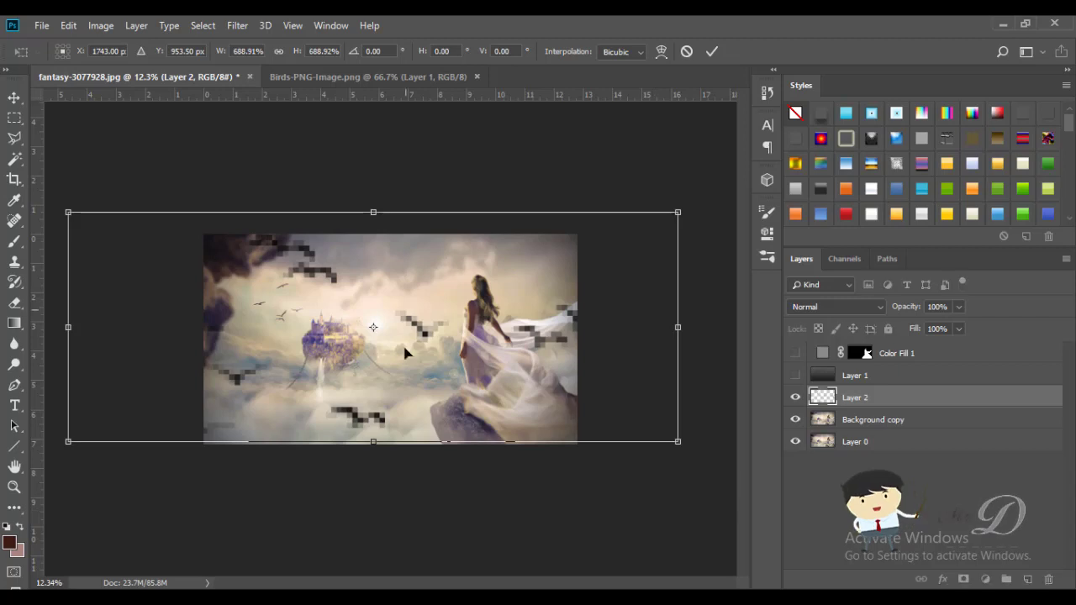
mouse_move(420, 334)
mouse_down()
mouse_move(412, 317)
mouse_move(397, 323)
mouse_up()
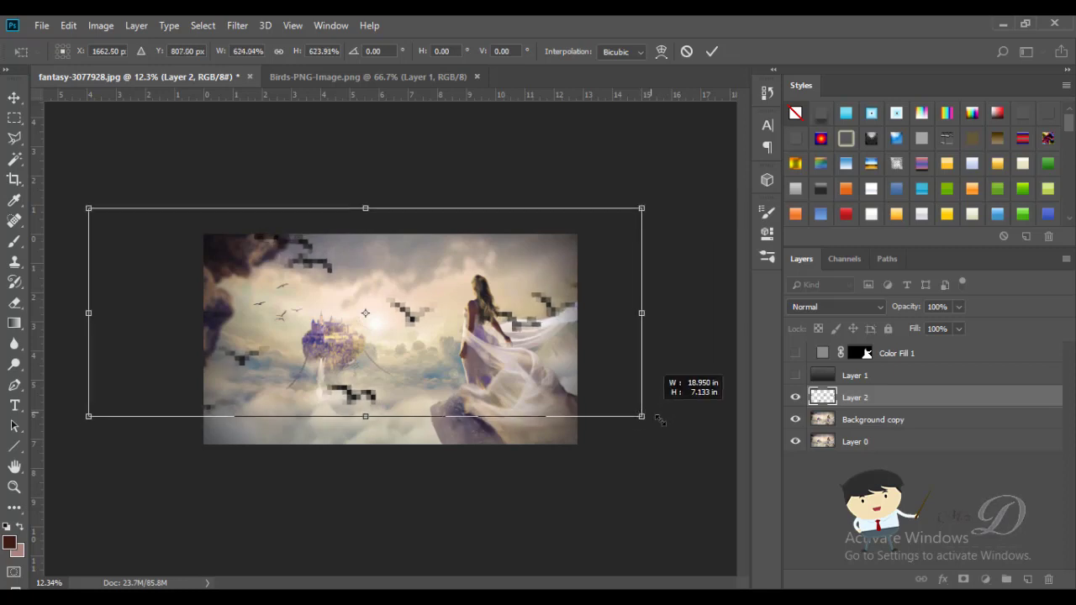
drag(650, 418, 645, 417)
drag(414, 315, 412, 290)
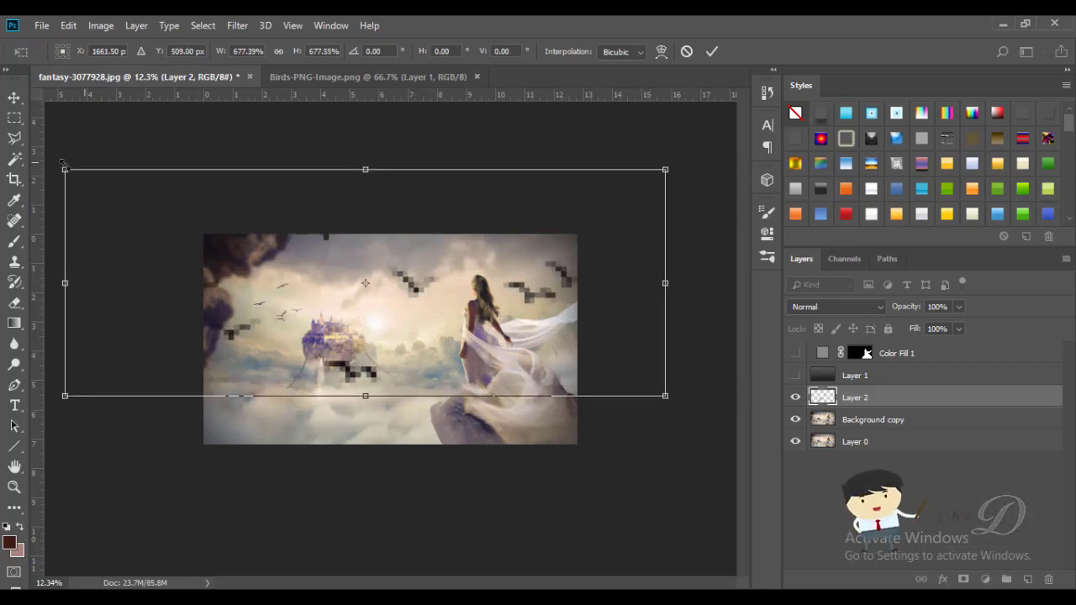
mouse_move(62, 163)
mouse_down()
mouse_move(60, 175)
mouse_move(136, 200)
mouse_up()
mouse_move(405, 289)
mouse_down()
mouse_move(438, 299)
mouse_move(425, 288)
mouse_up()
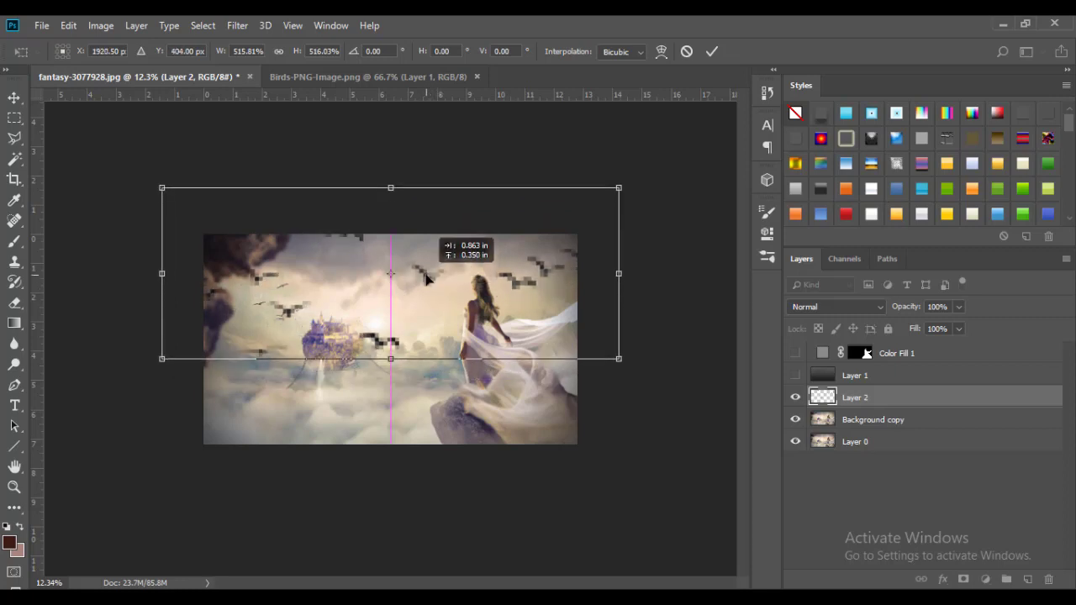
drag(426, 287, 426, 295)
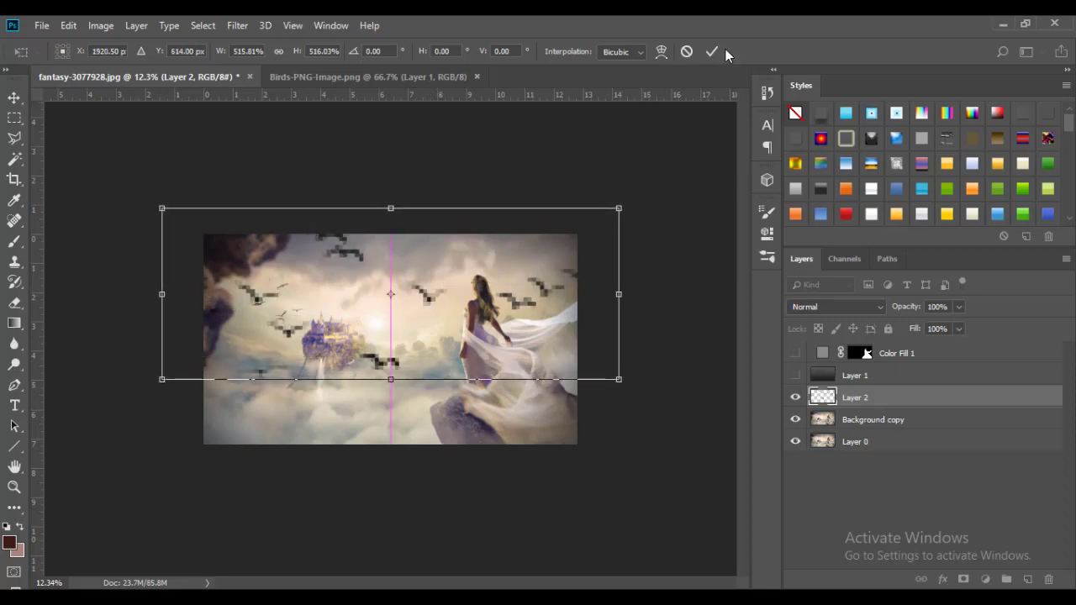
key(Return)
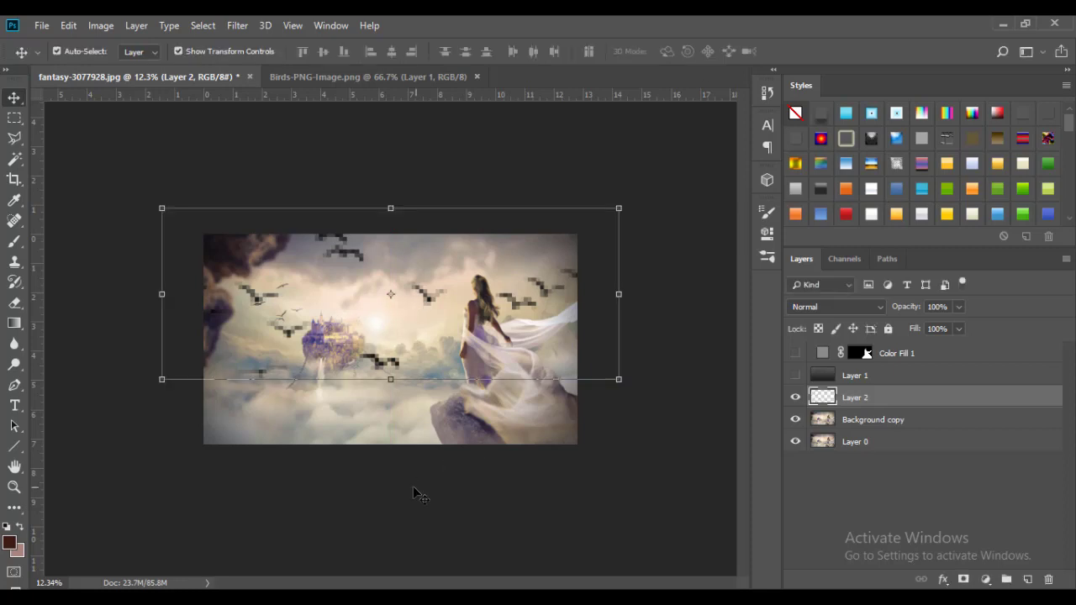
Enlarge the birds slightly, nudge them into place with arrow keys, and commit the transform
scroll(362, 365, up, 1)
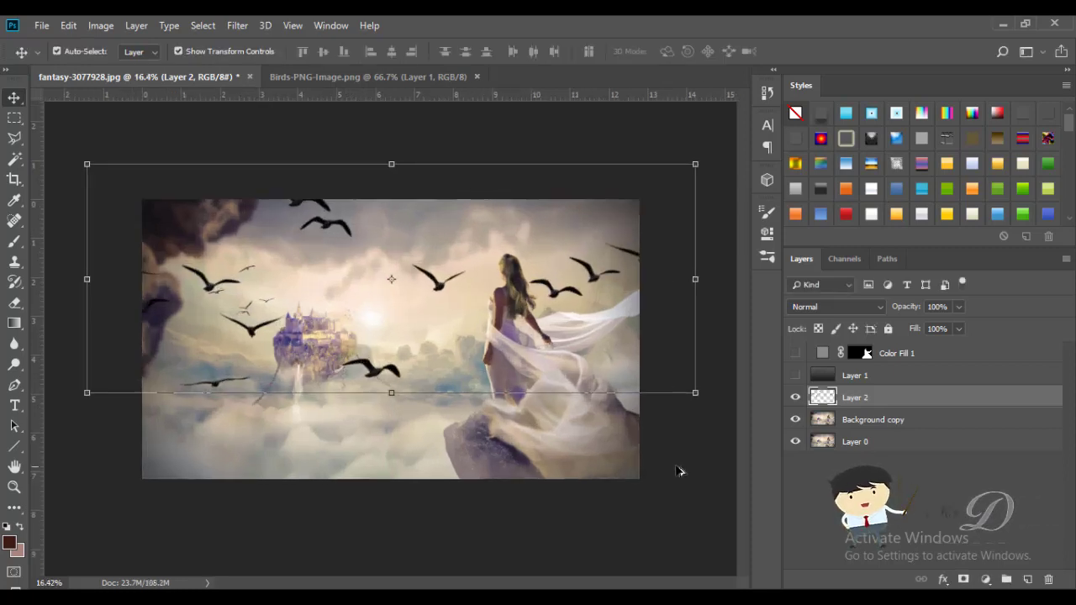
drag(696, 393, 725, 439)
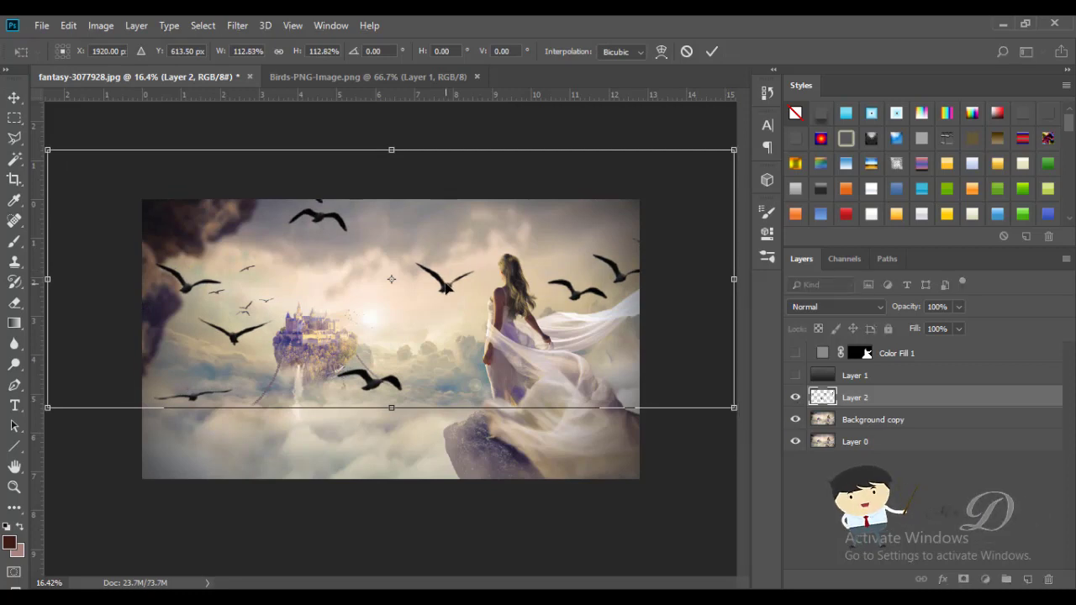
key(shift+Up)
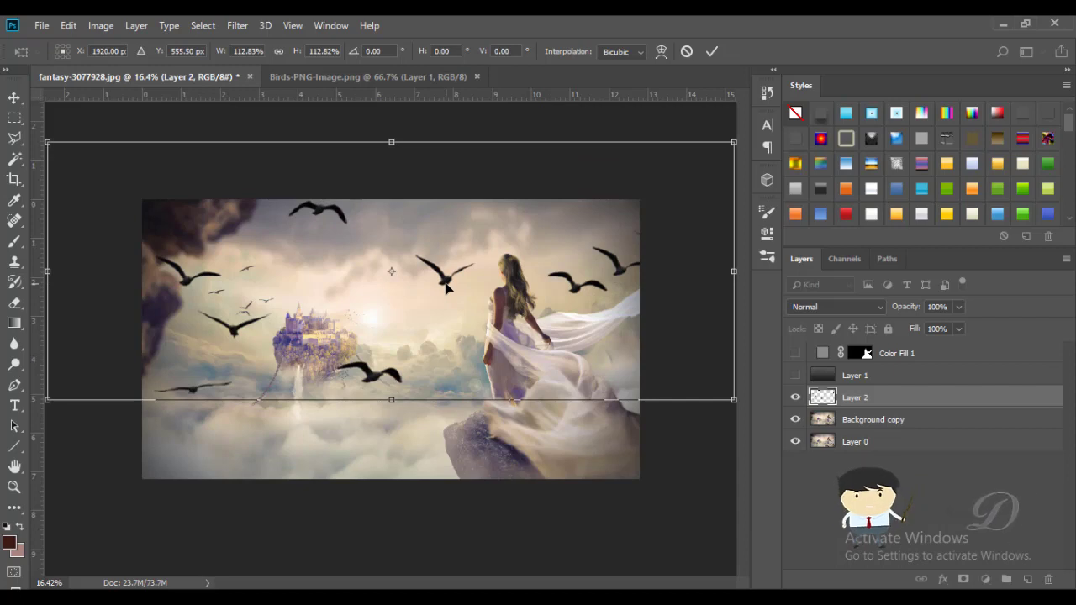
key(Down)
key(Down)
key(Down)
key(Left)
key(Left)
key(Left)
key(Left)
key(Left)
key(Left)
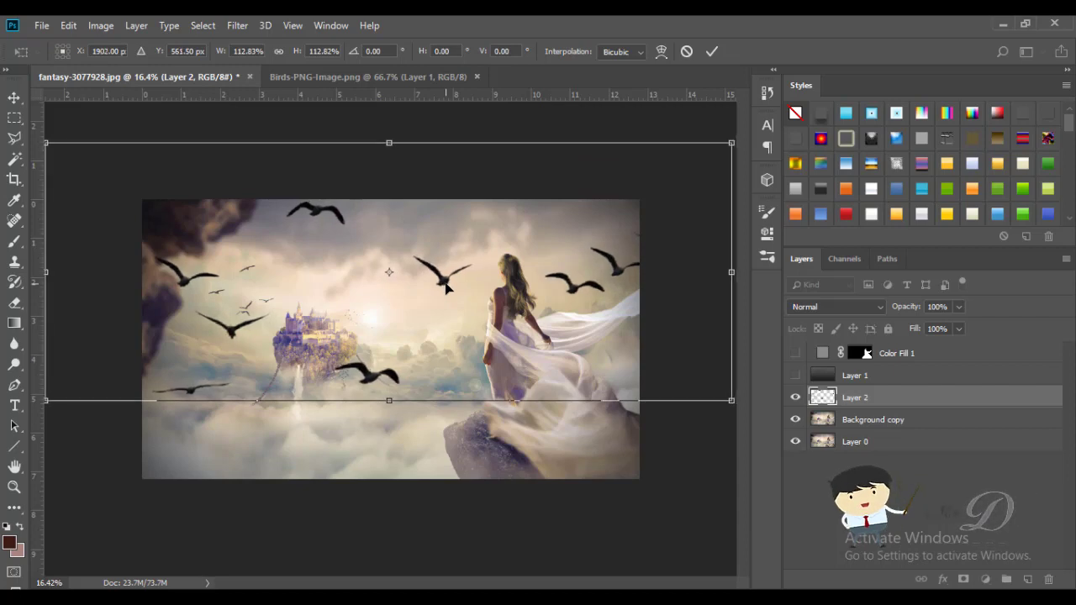
key(Left)
key(Left)
key(Left)
key(Right)
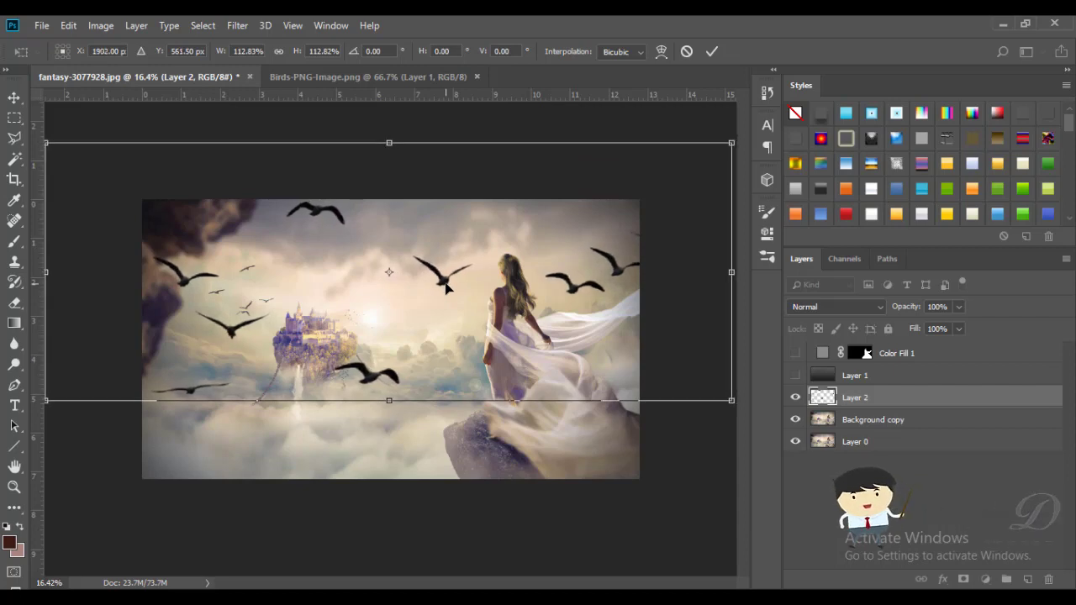
click(711, 52)
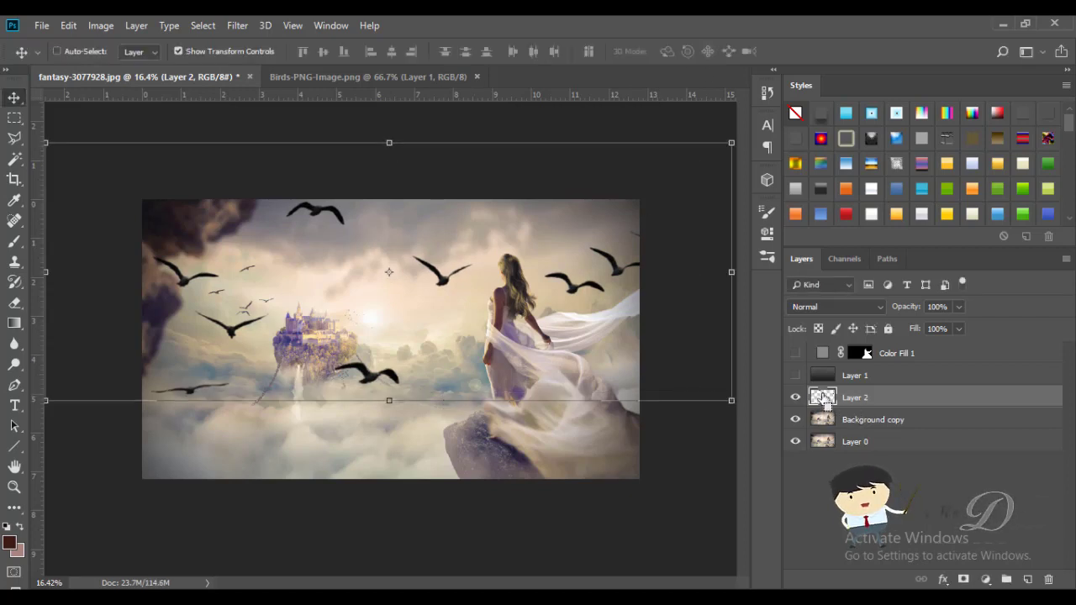
Add an orange-red (#e83600) Solid Color fill layer, Color Fill 2, over the bird shapes on Layer 2
ctrl+click(822, 397)
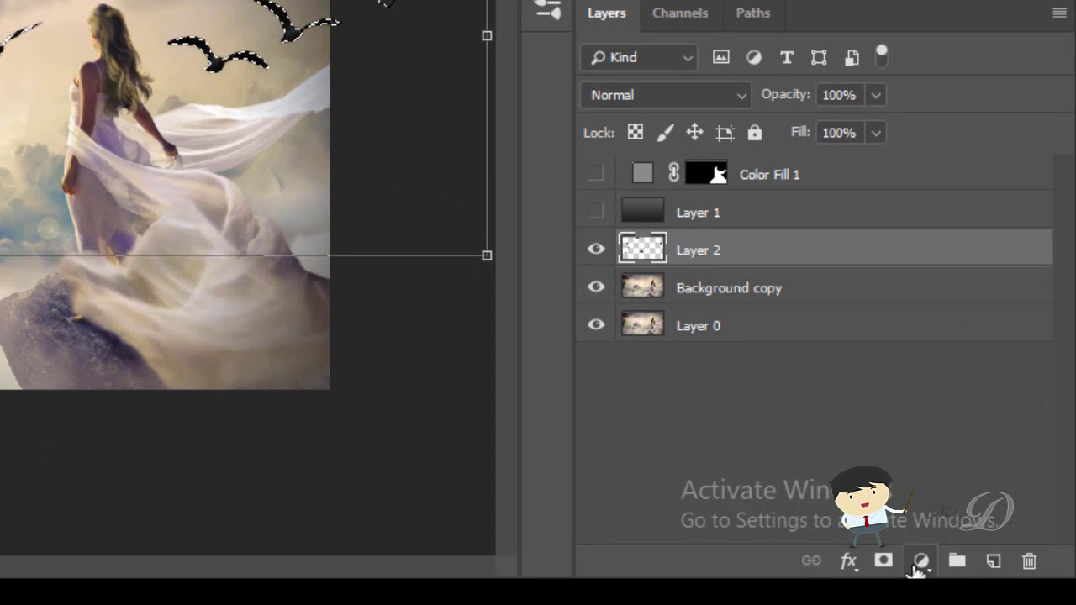
click(986, 579)
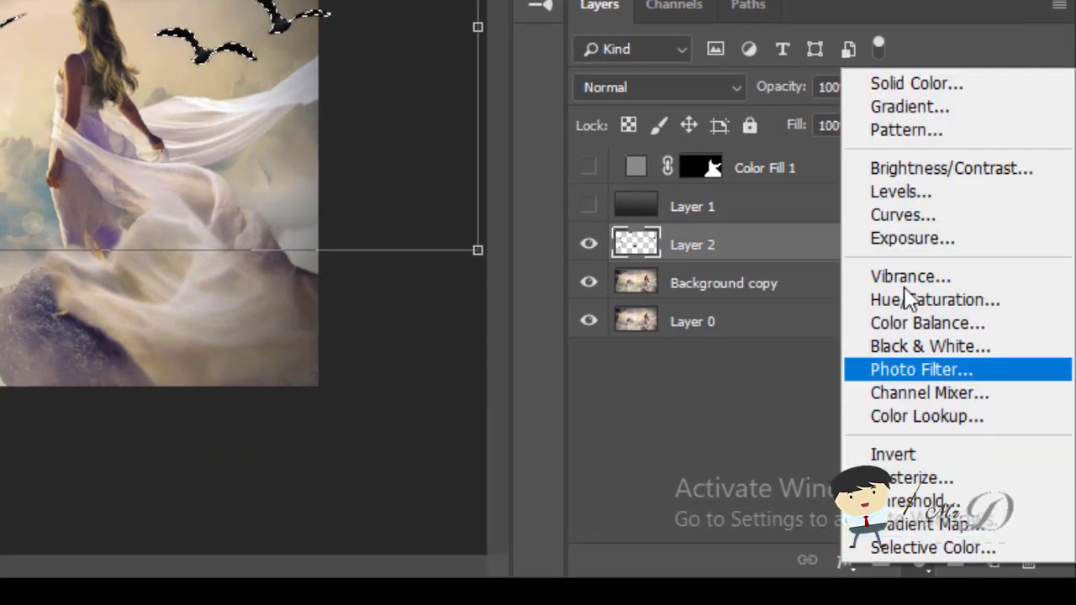
click(890, 88)
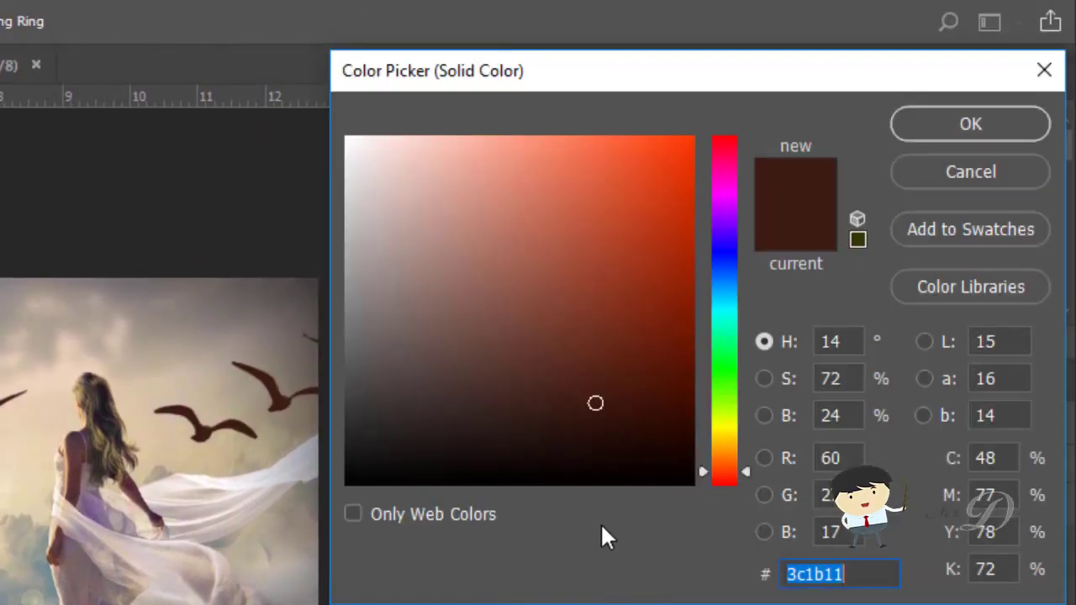
drag(595, 403, 701, 187)
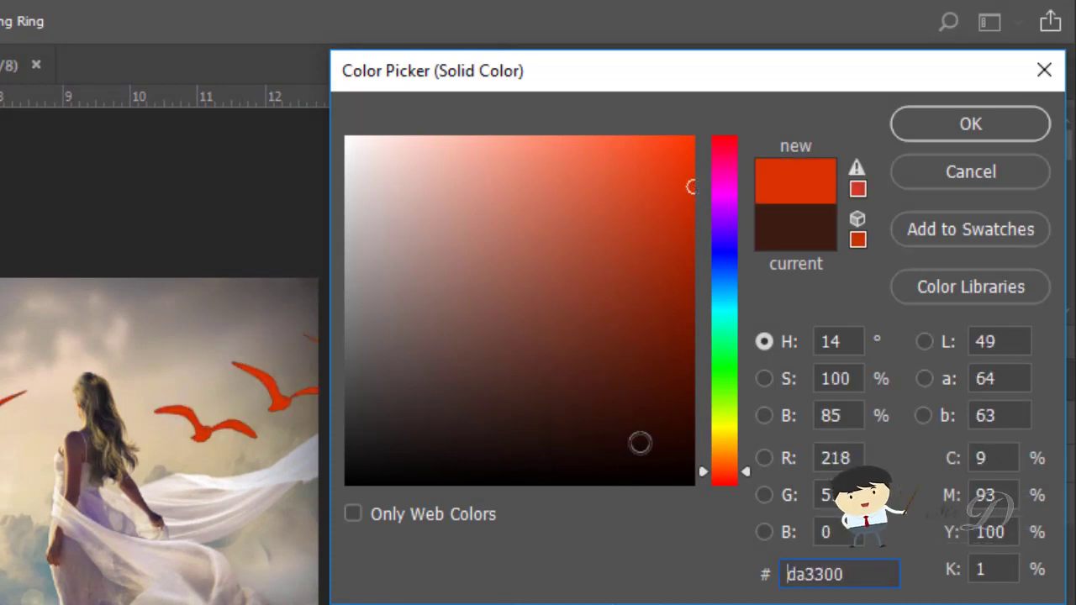
mouse_move(690, 186)
mouse_down()
mouse_move(698, 160)
mouse_move(705, 169)
mouse_up()
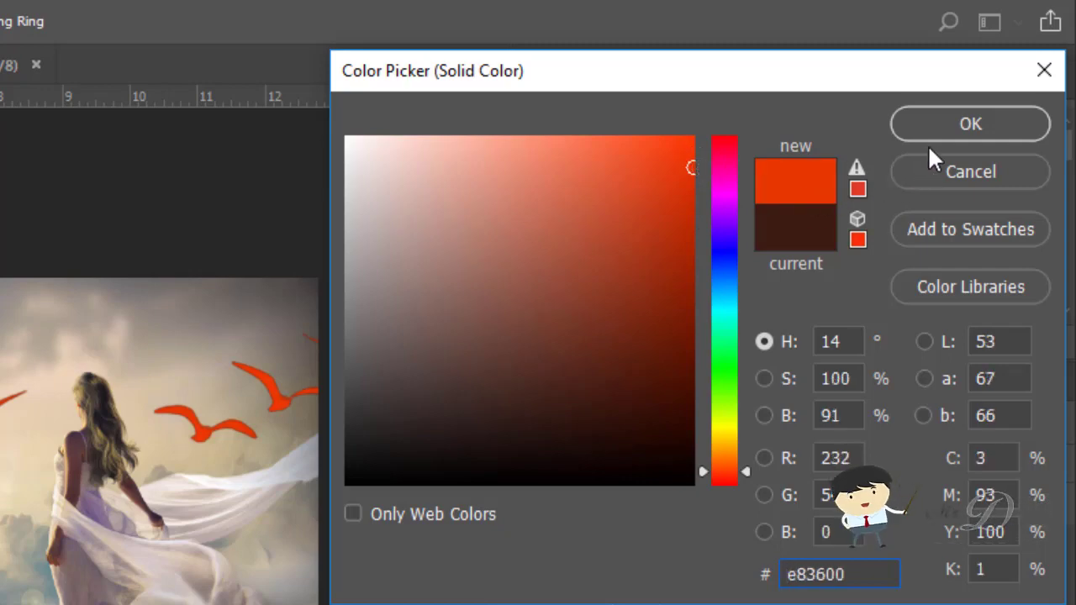
click(948, 130)
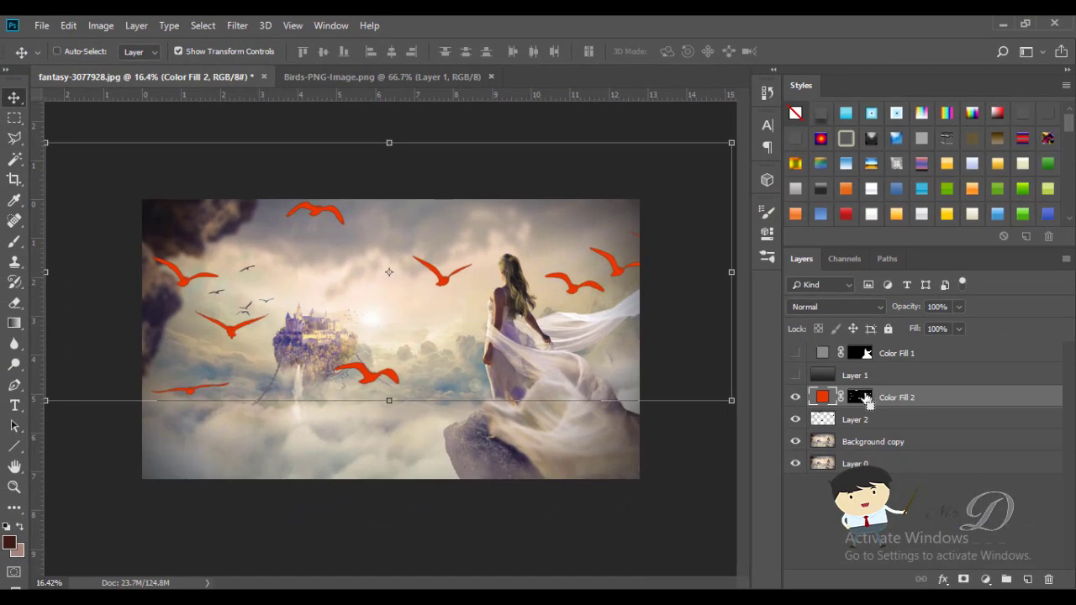
Copy the birds from Layer 2 within the Color Fill 2 mask, paste in place as Layer 3, and hide Layer 2
ctrl+click(864, 404)
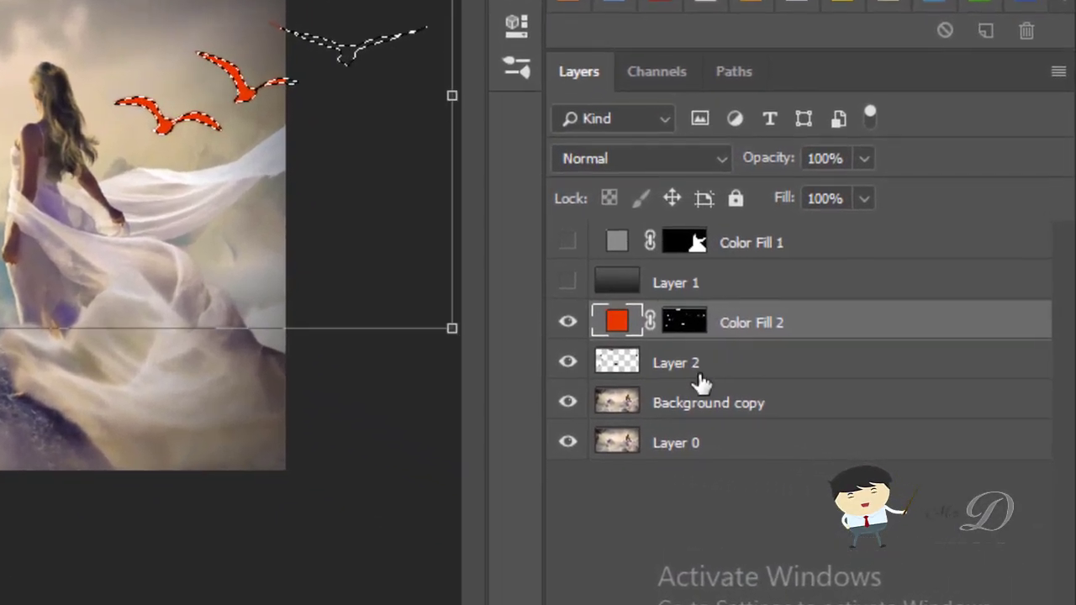
click(883, 425)
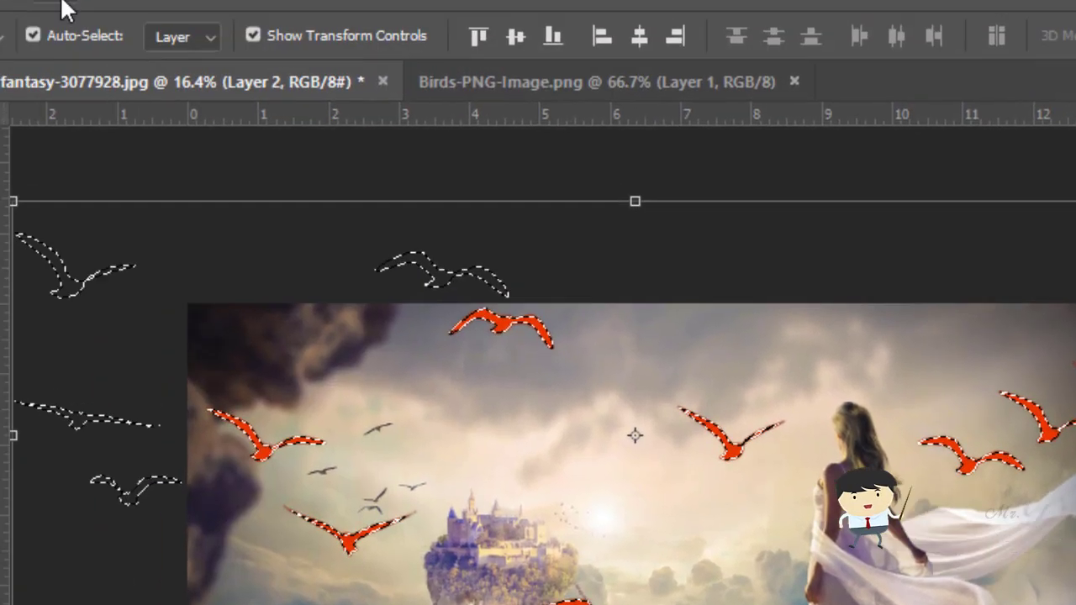
click(126, 21)
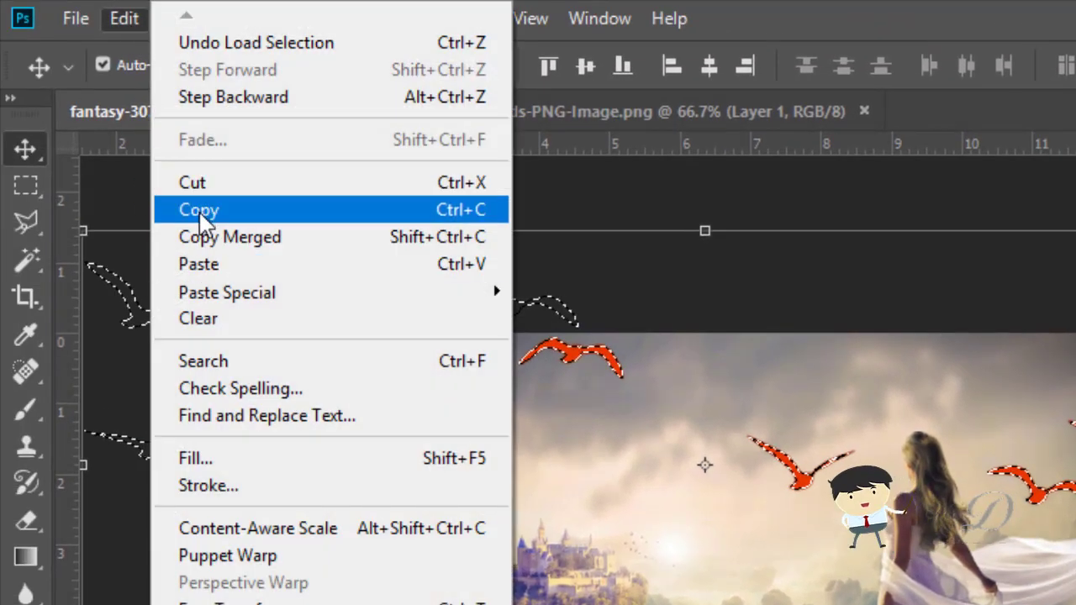
click(198, 210)
click(126, 21)
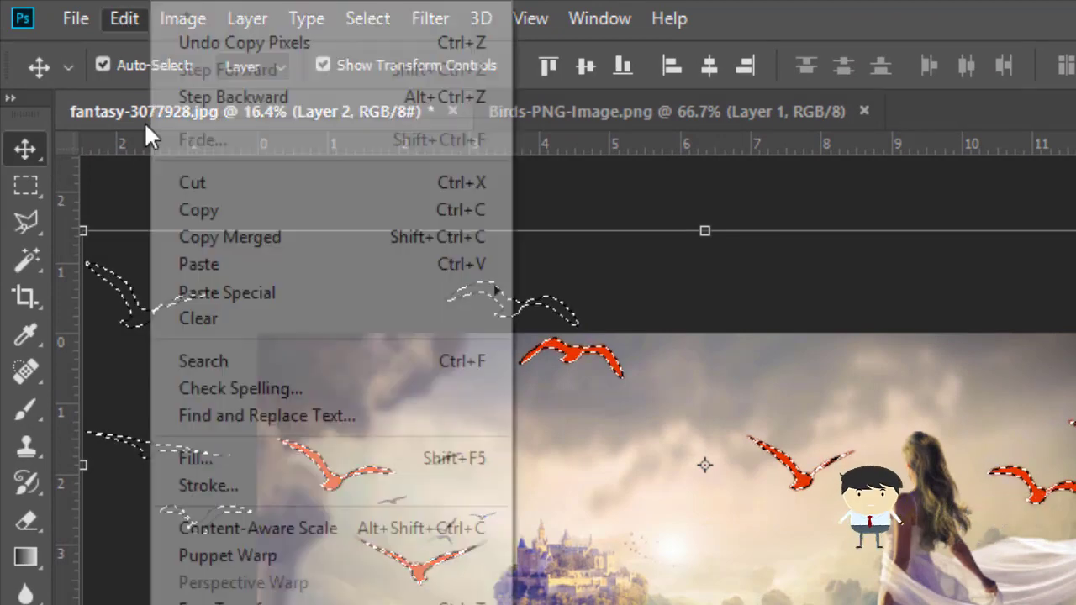
mouse_move(227, 293)
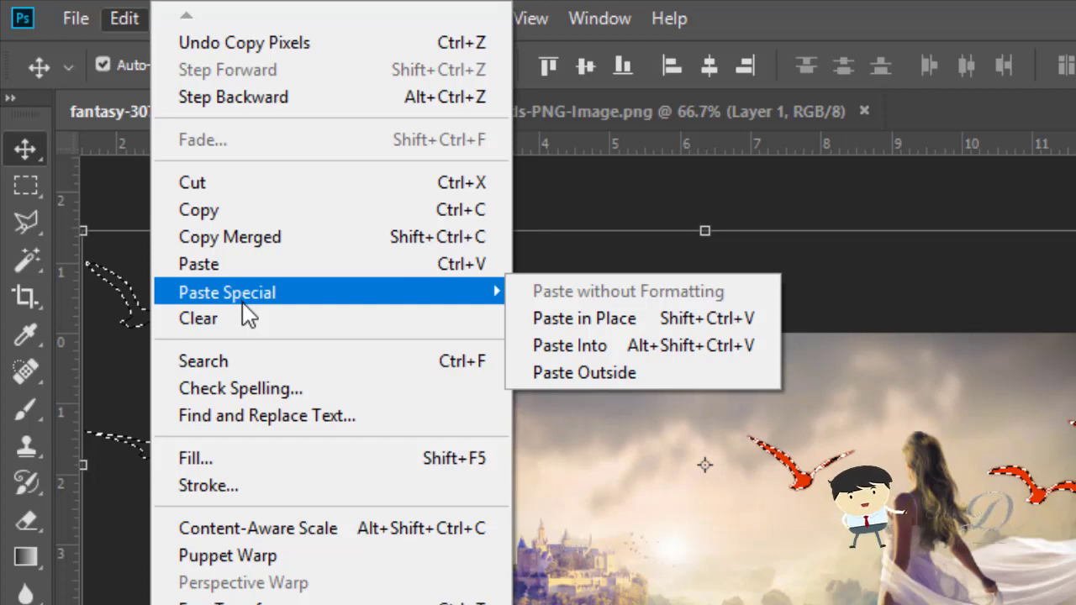
click(619, 320)
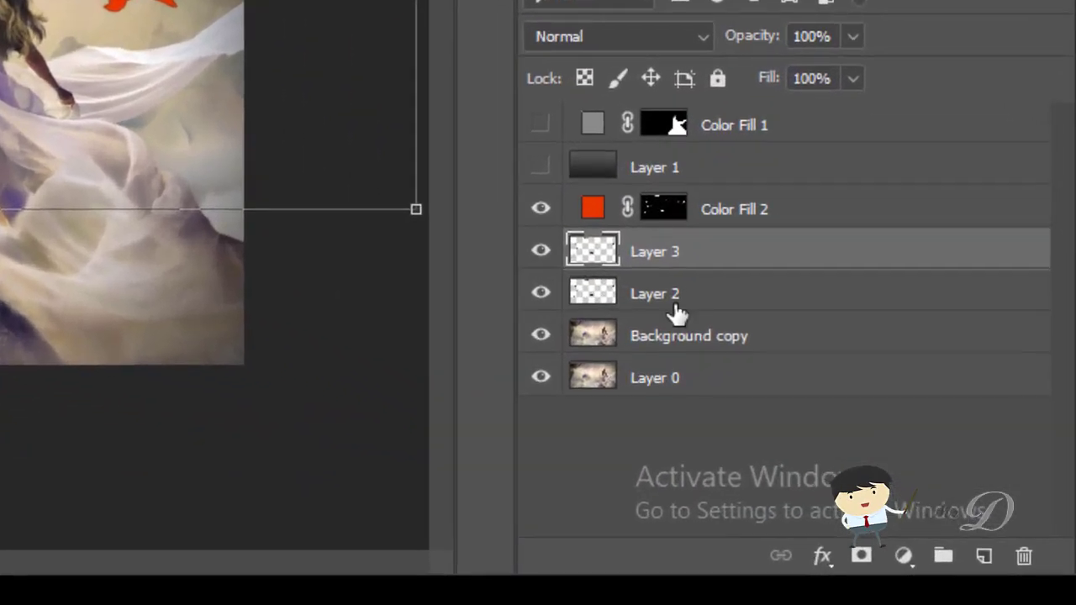
click(854, 443)
click(541, 293)
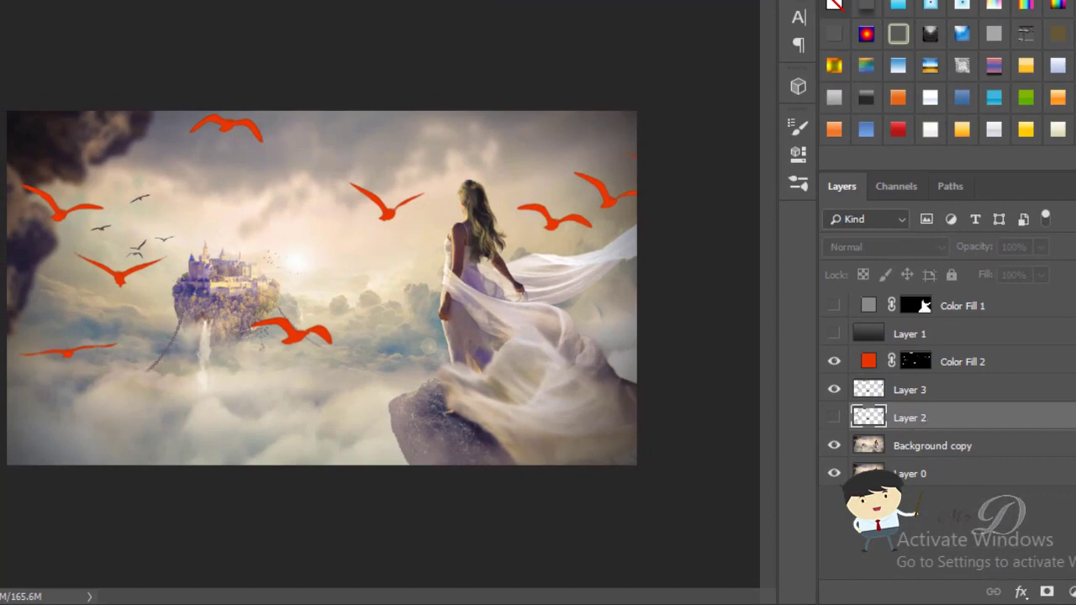
Delete Layer 2, briefly hide the background layers to check the birds, then select Layer 3
key(Delete)
click(415, 168)
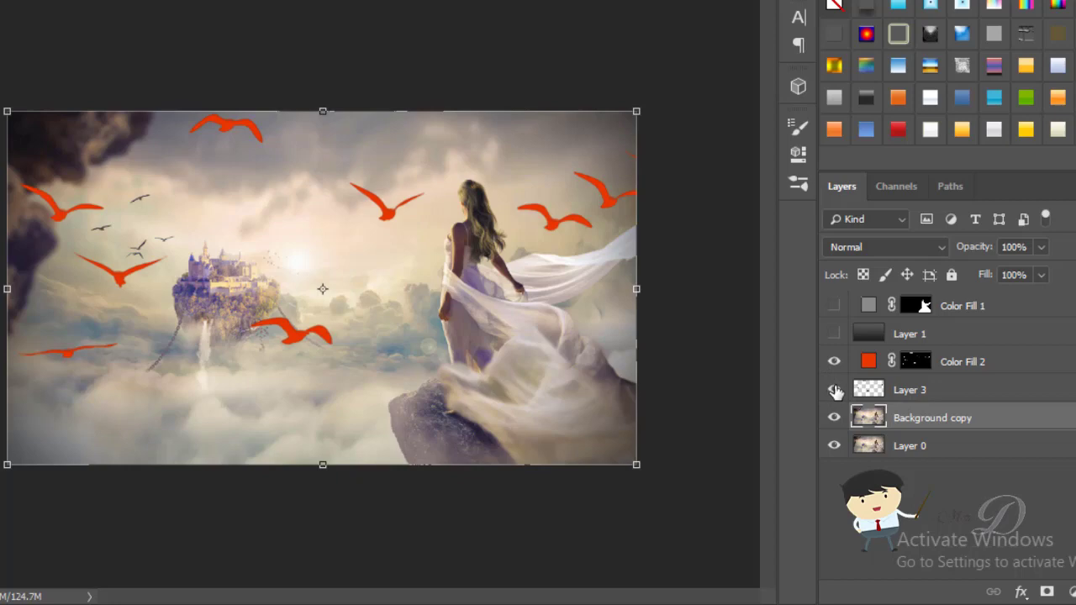
click(834, 418)
click(834, 445)
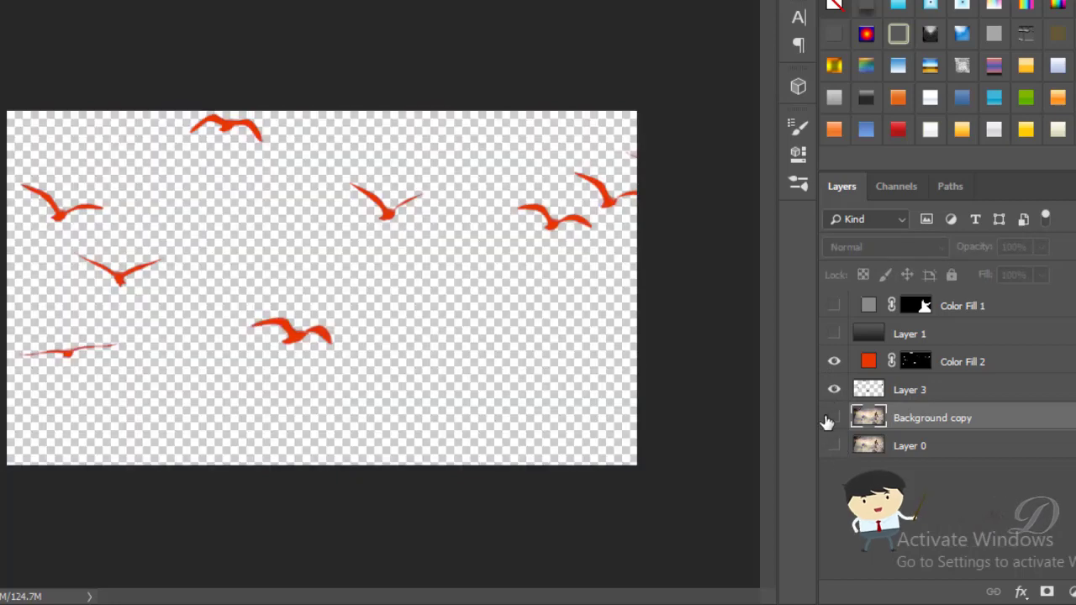
click(834, 445)
click(834, 418)
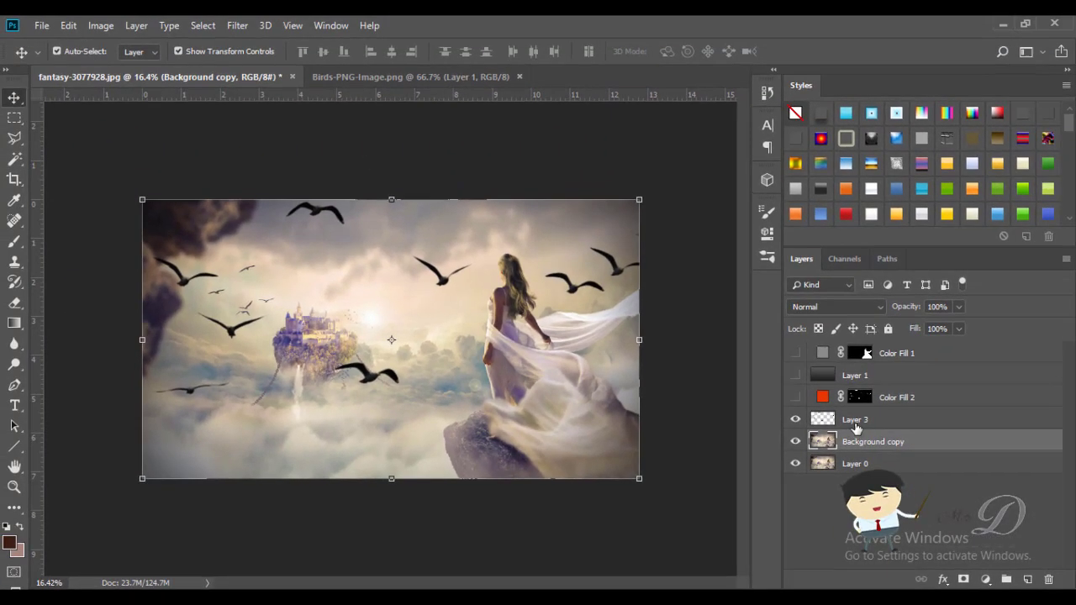
click(855, 420)
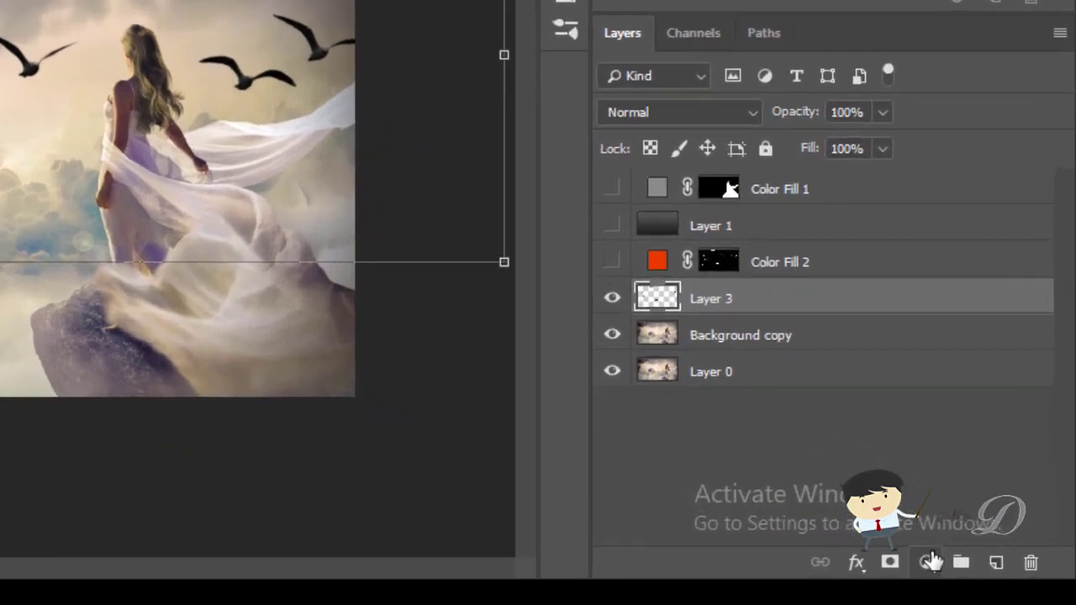
Add a Channel Mixer clipped to Layer 3, raising Red, Green and Blue in the Red output
click(985, 579)
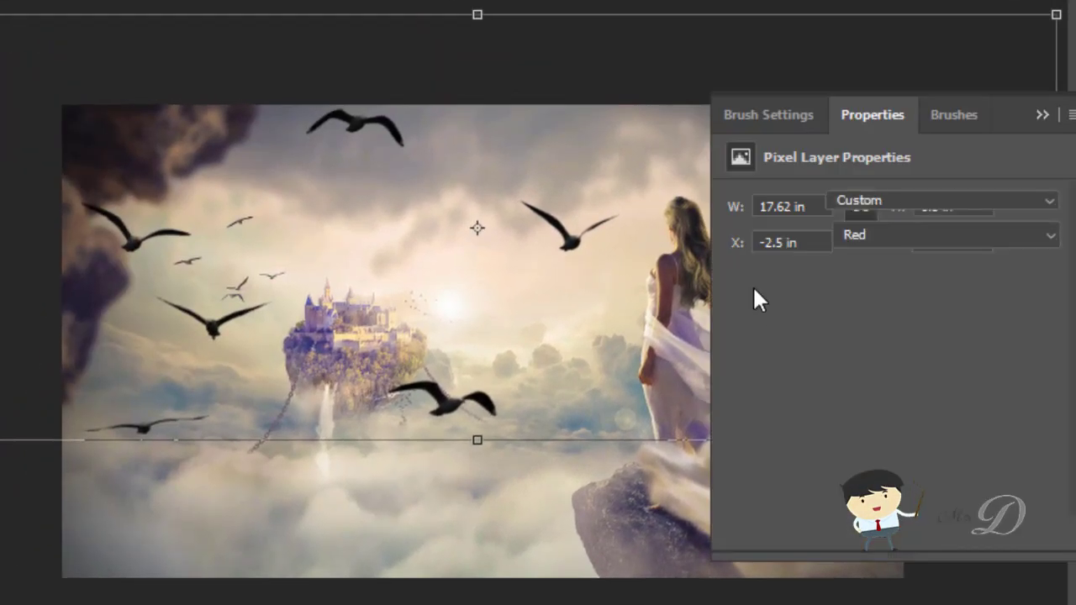
drag(968, 336, 1034, 336)
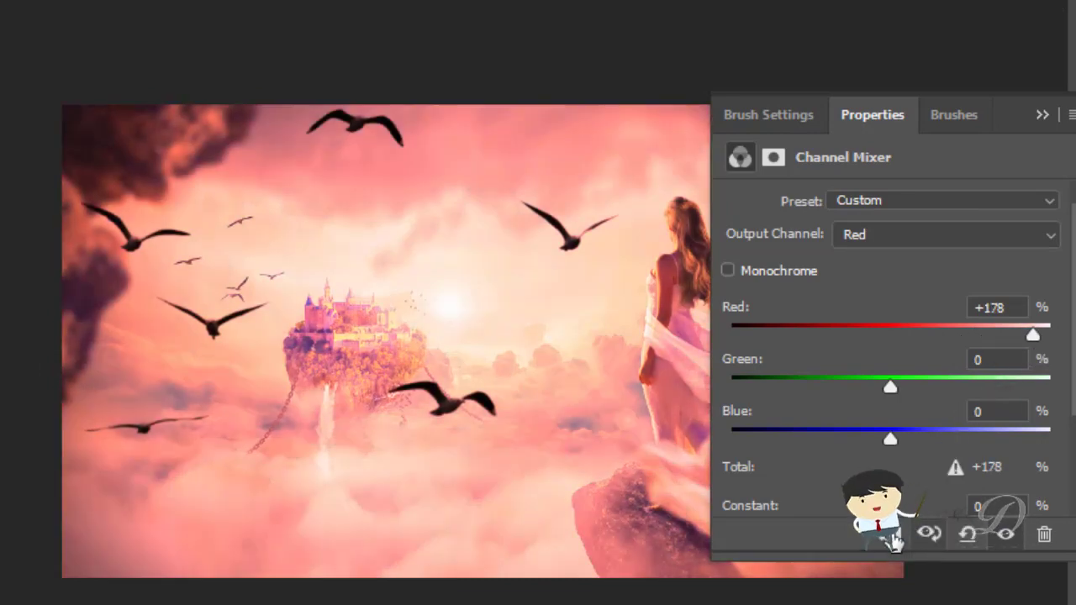
click(929, 533)
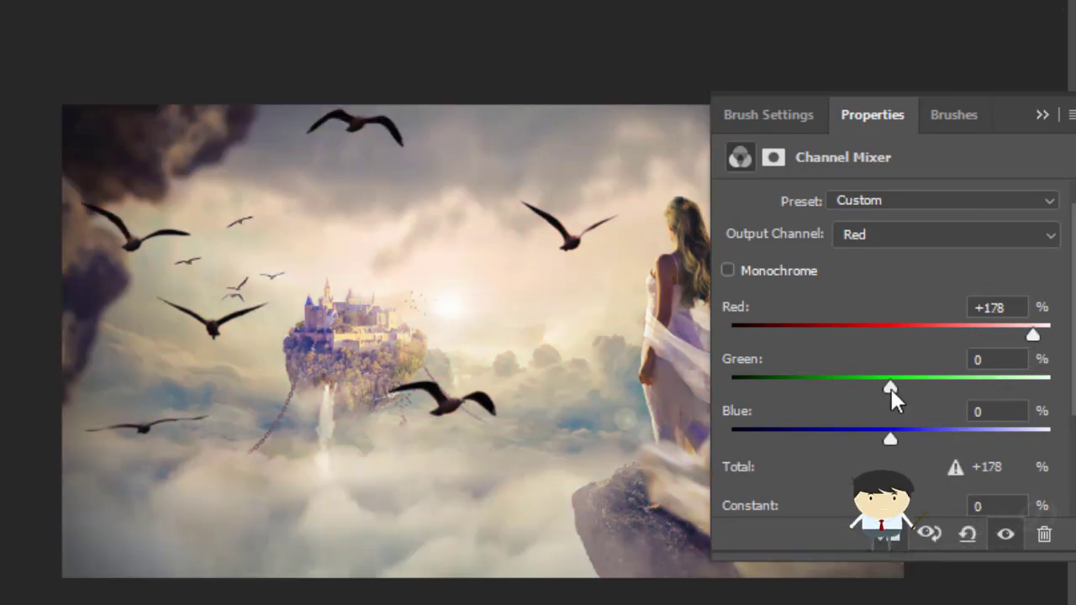
drag(890, 387, 1023, 386)
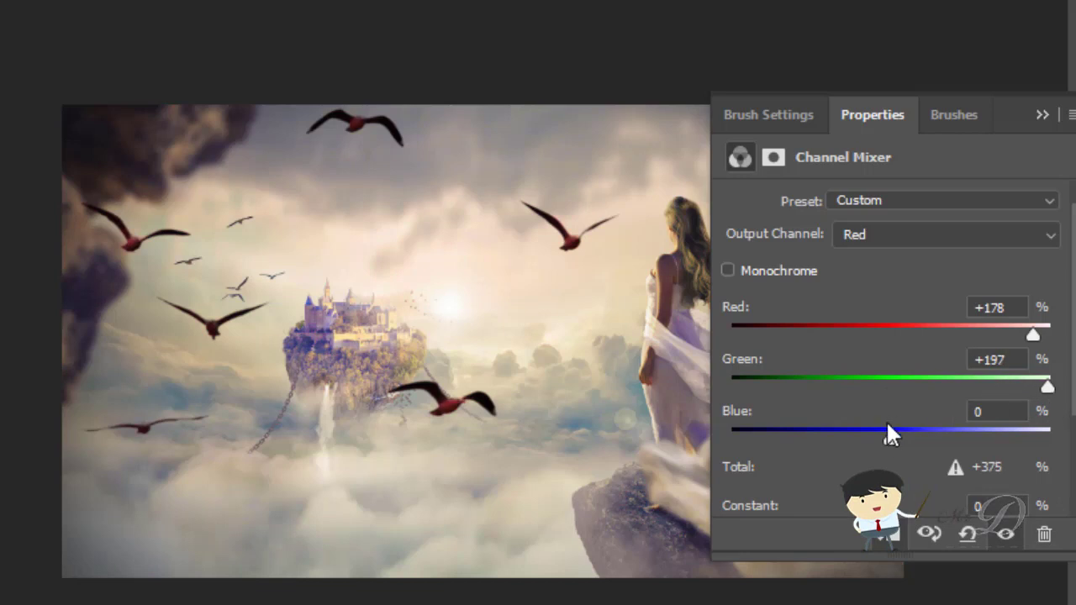
drag(889, 435, 1046, 460)
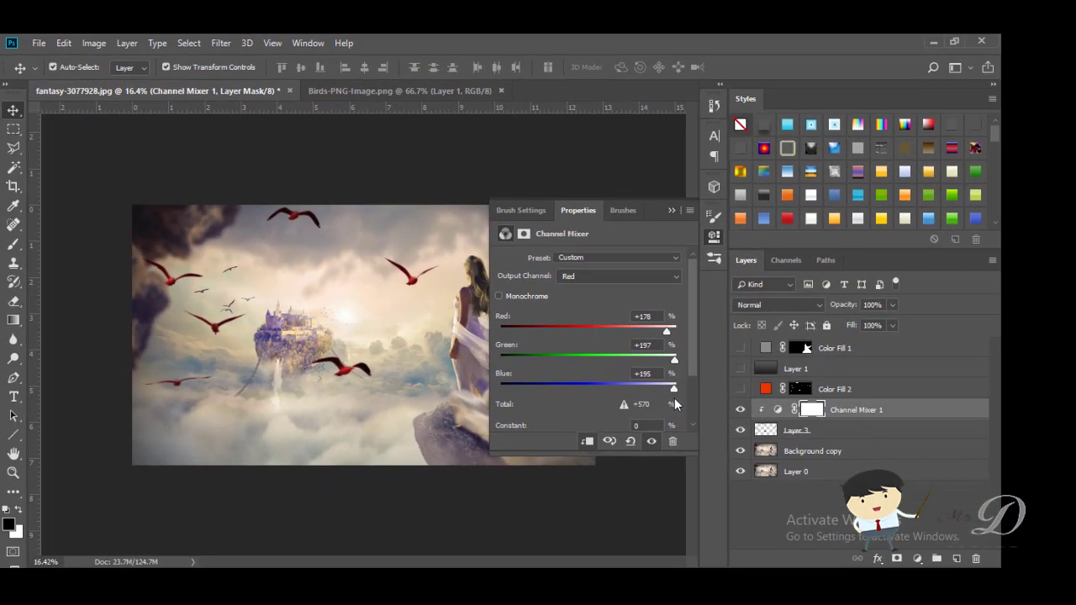
click(670, 211)
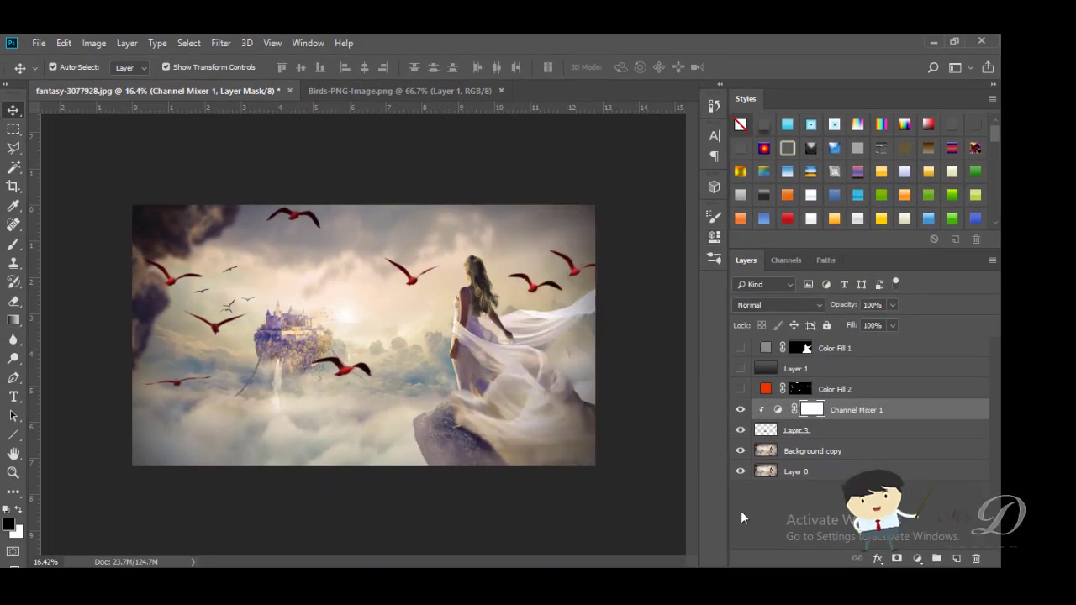
Merge Channel Mixer 1, Layer 3 and Background copy into one Channel Mixer 1 layer
shift+click(795, 431)
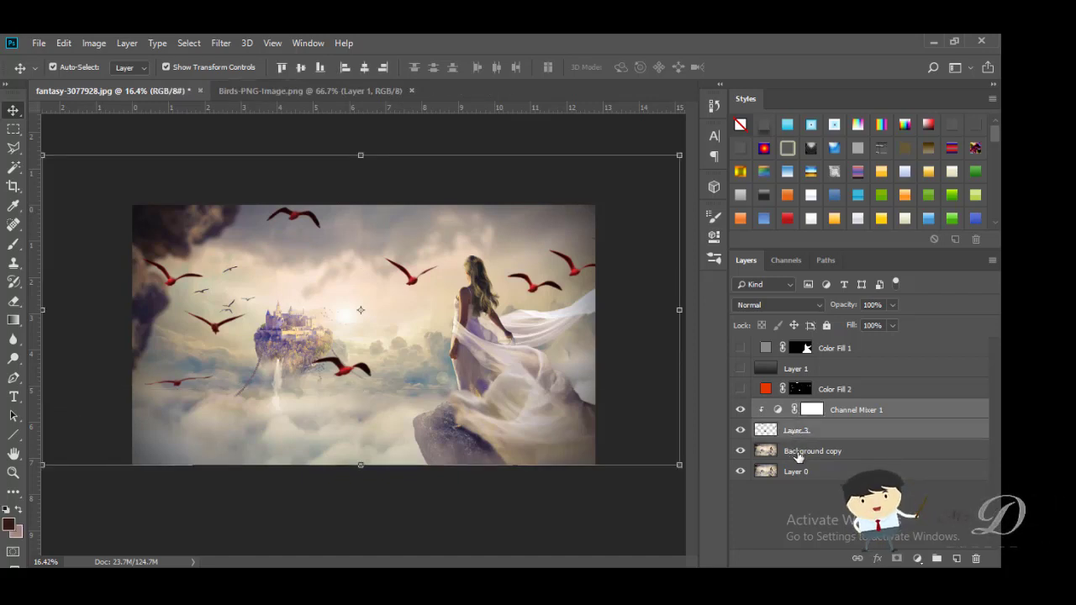
shift+click(799, 454)
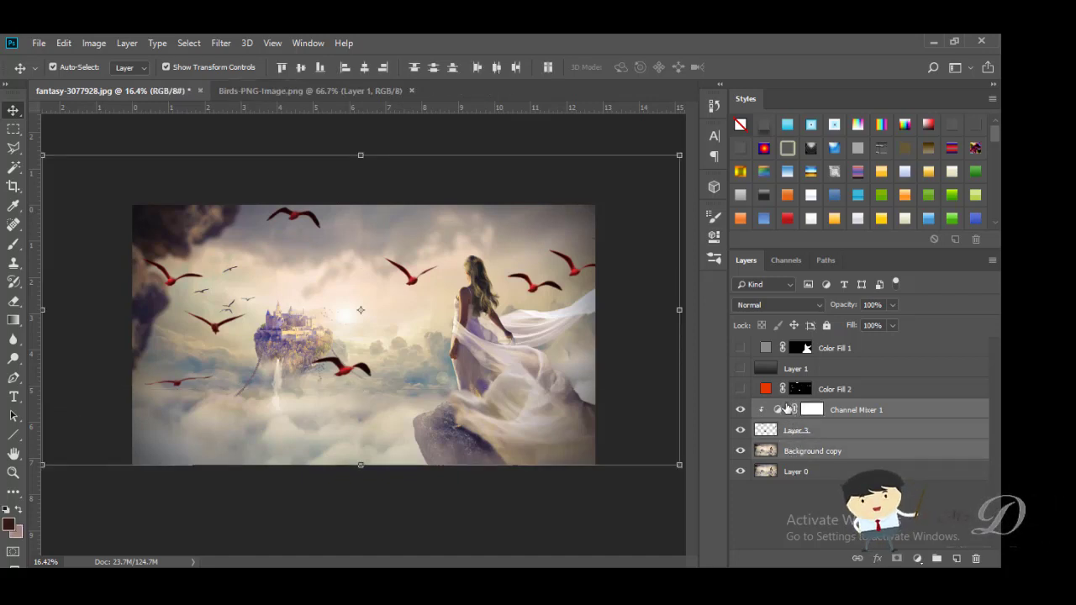
right_click(791, 451)
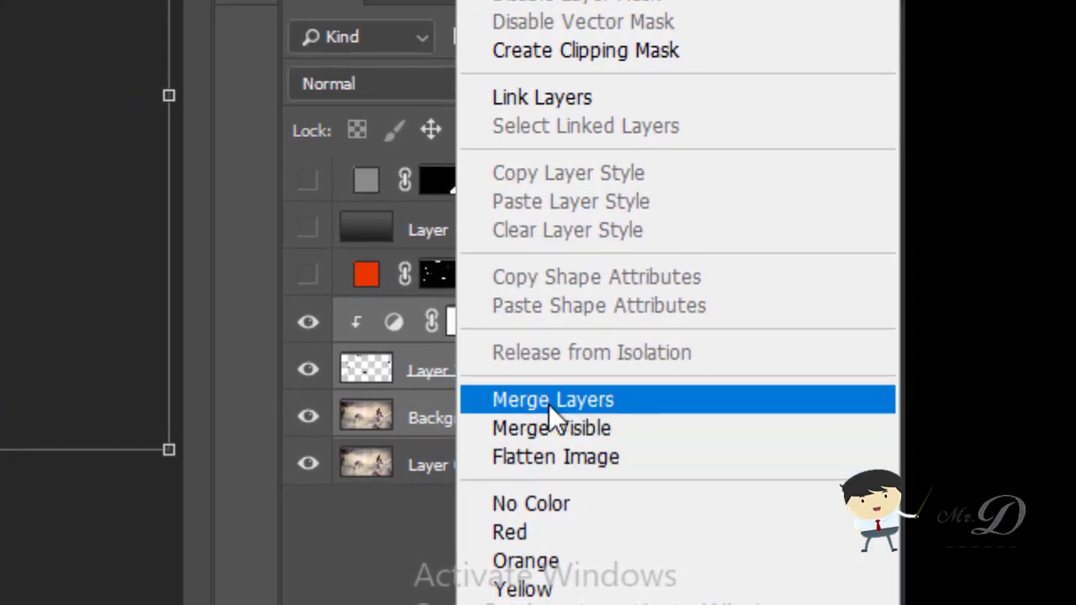
click(551, 412)
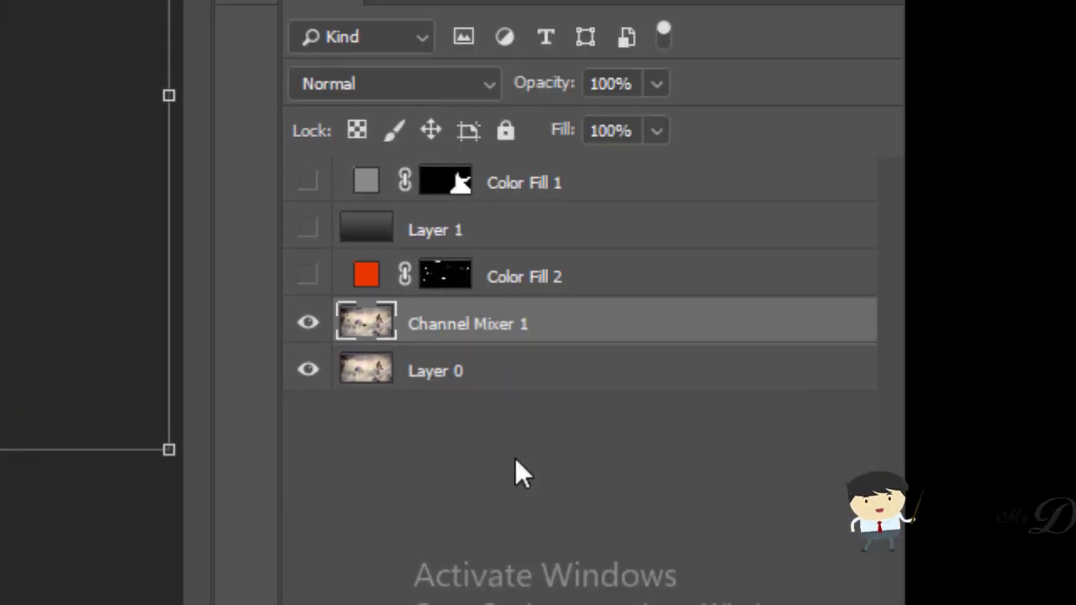
click(480, 372)
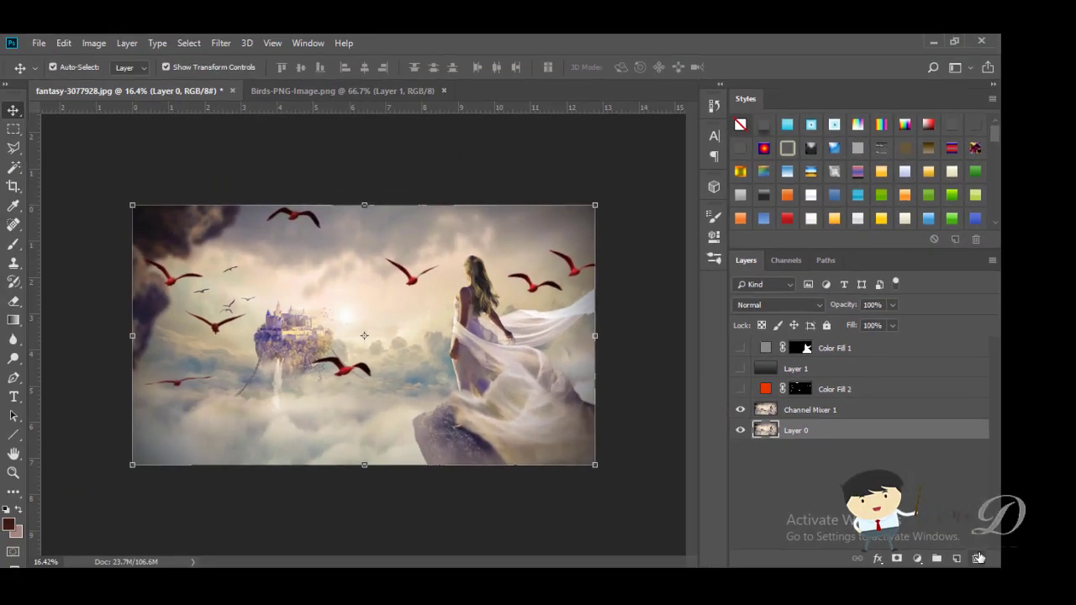
Delete Layer 0, hide Channel Mixer 1, and show Color Fill 2, Layer 1 and Color Fill 1
click(978, 558)
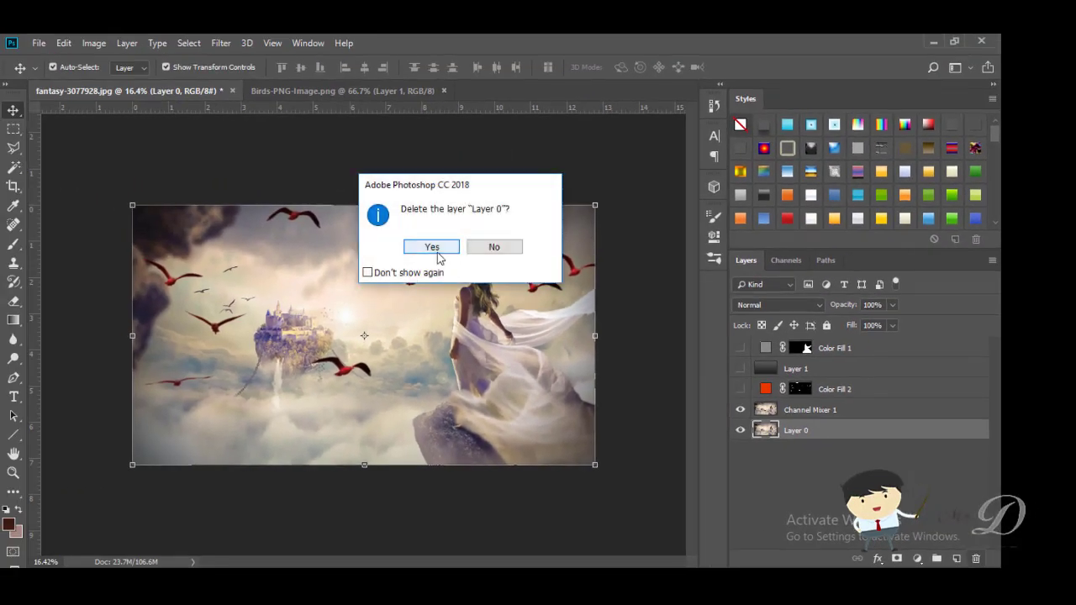
click(431, 247)
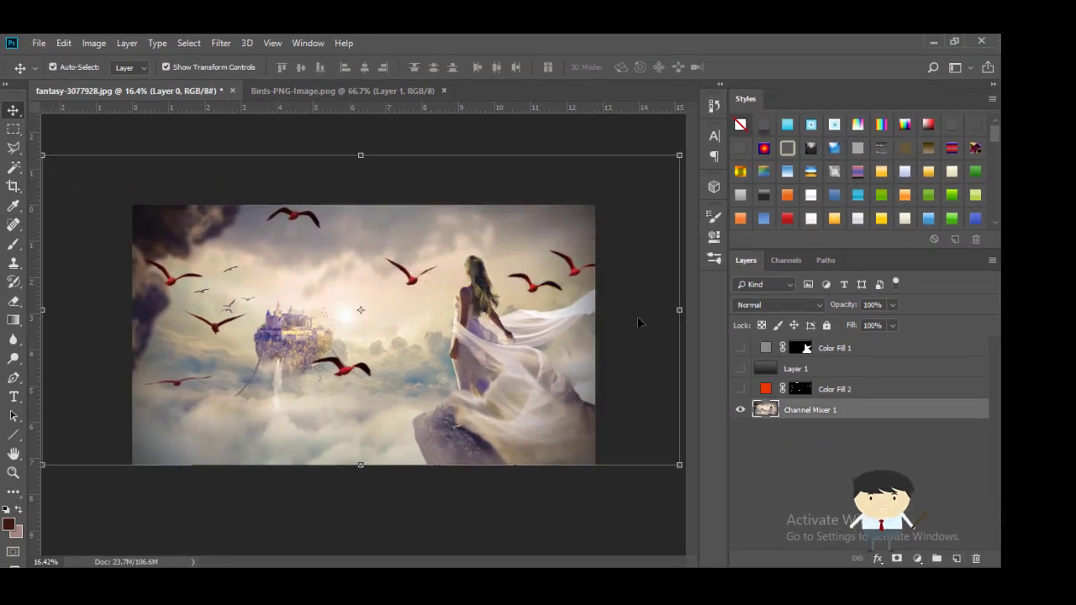
click(740, 411)
click(740, 391)
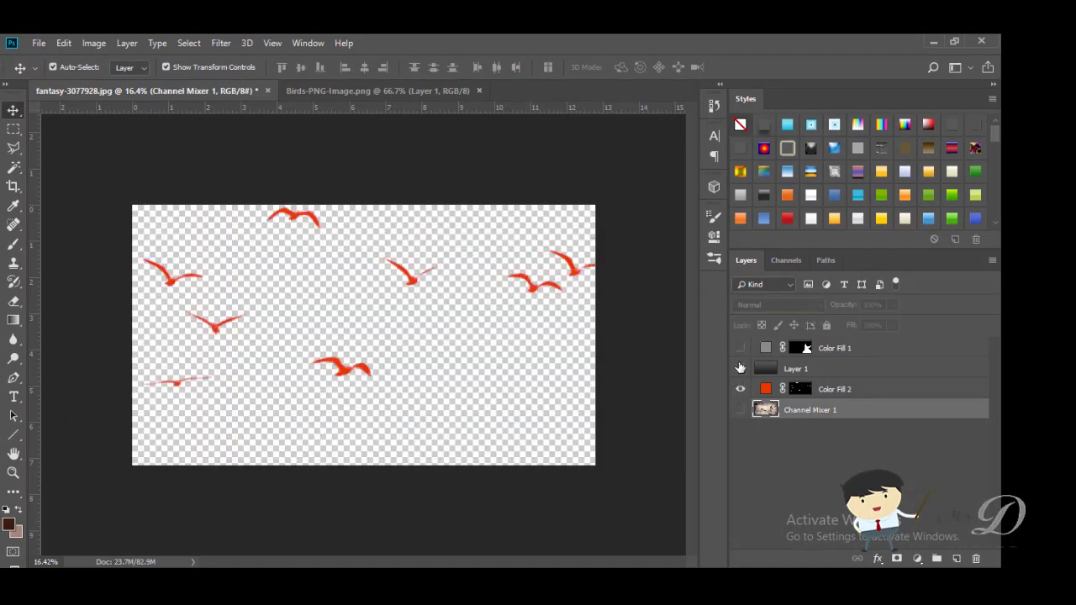
click(740, 369)
click(740, 348)
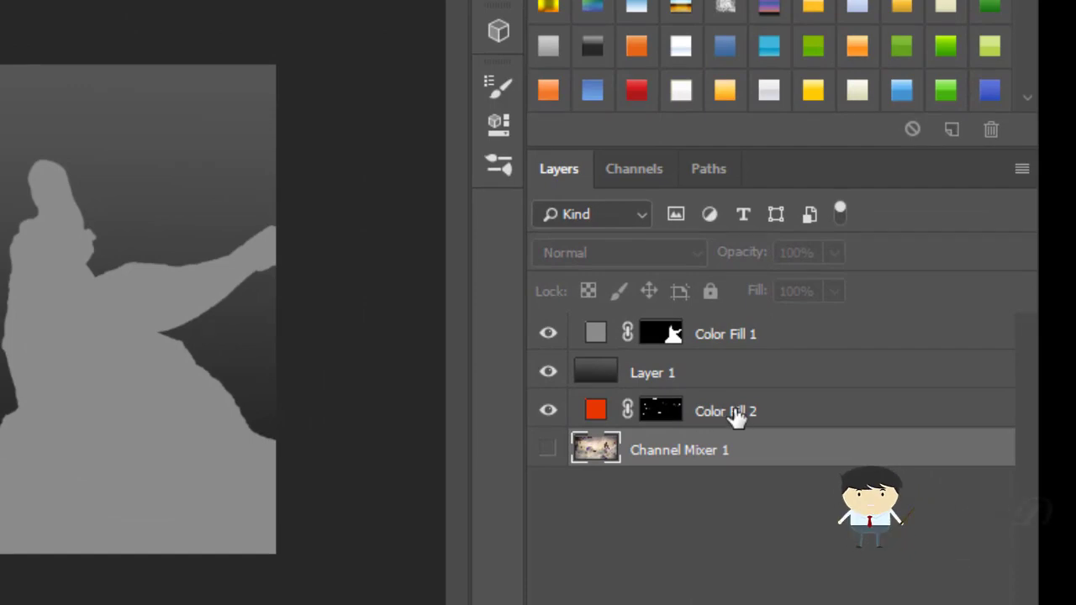
Move Color Fill 2 above Color Fill 1, hide the depth-map layers, and show Channel Mixer 1
drag(746, 415, 735, 320)
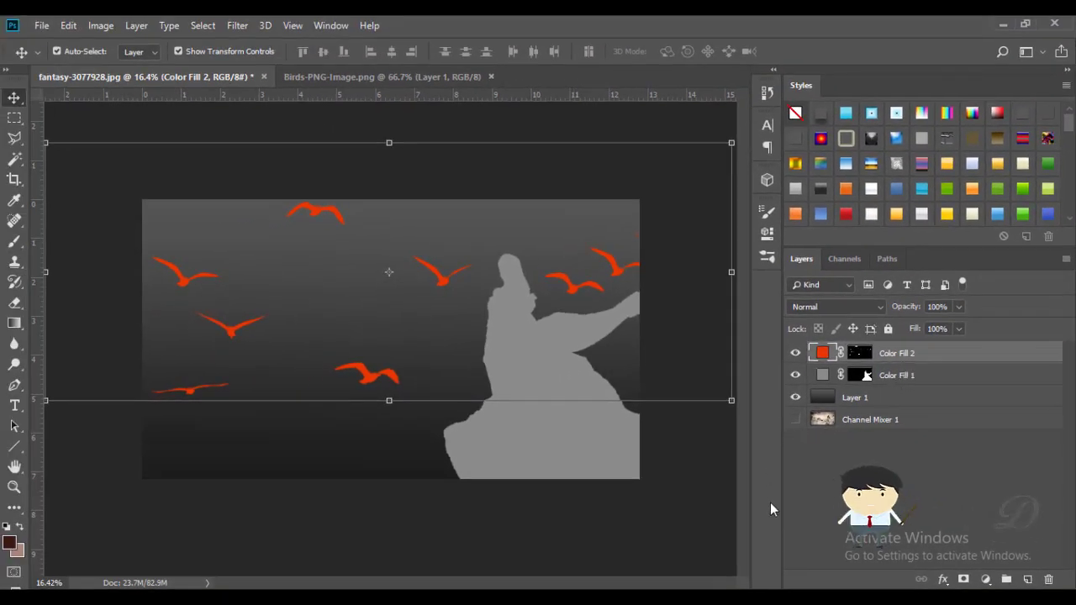
drag(797, 400, 795, 353)
click(796, 420)
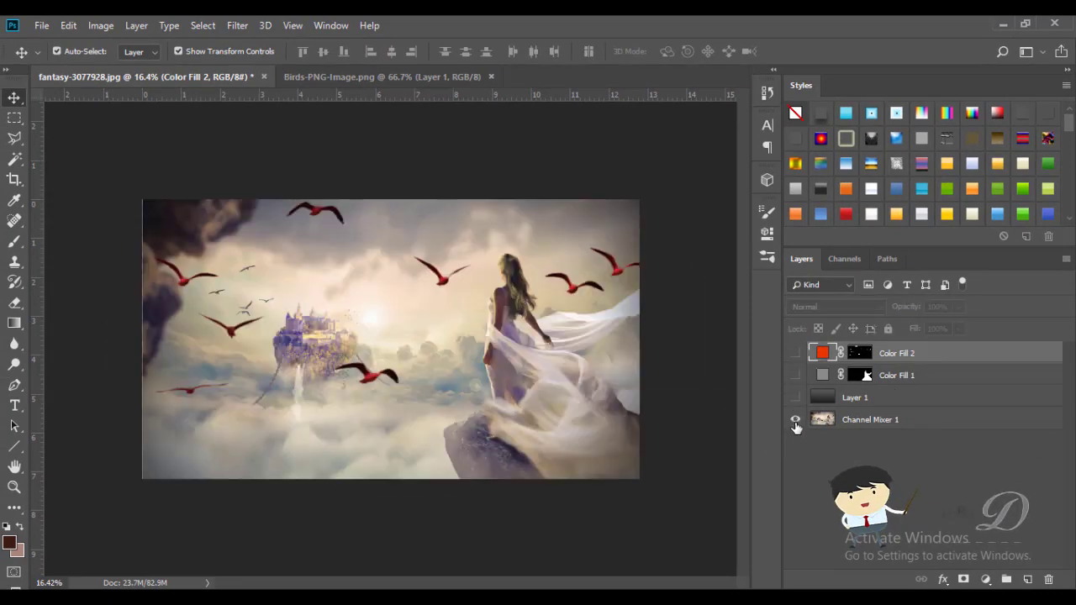
With Channel Mixer 1 active, save a JPEG named fantasy-3077928 in the 3d facebook post folder
click(908, 424)
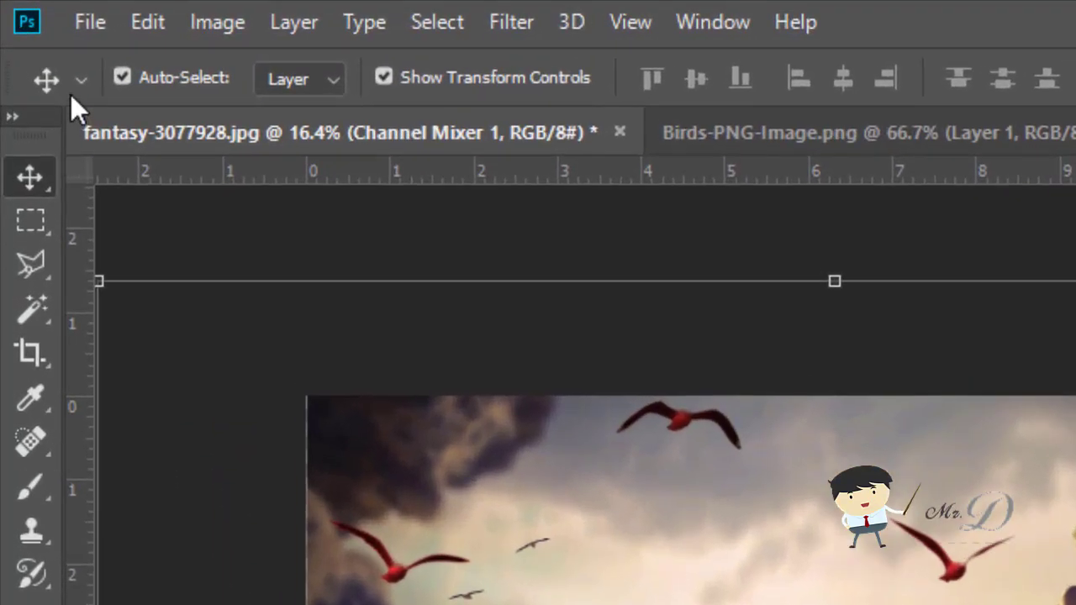
click(84, 23)
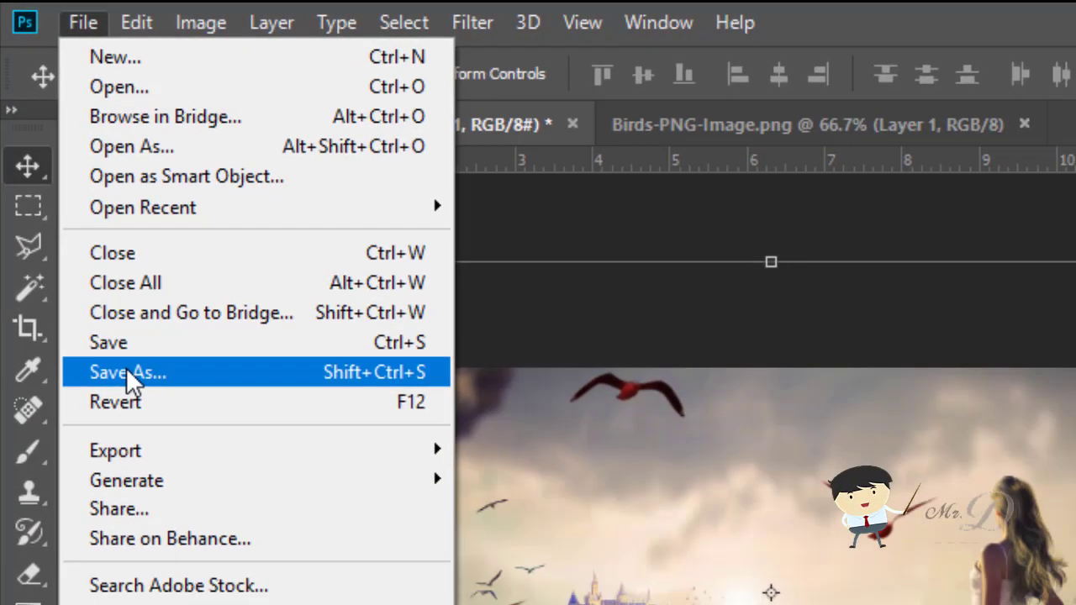
click(128, 373)
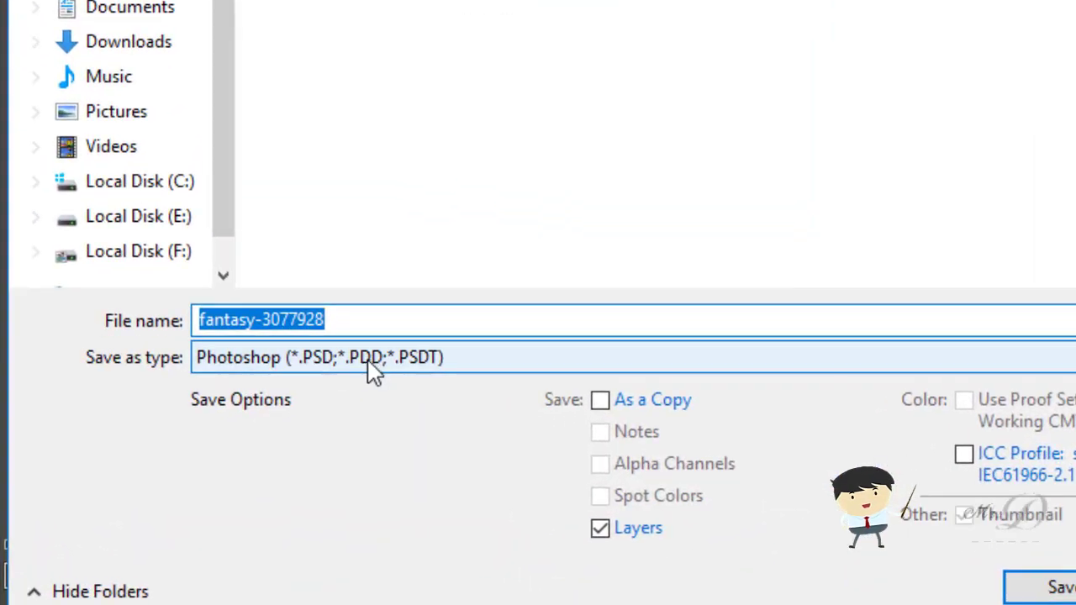
click(292, 380)
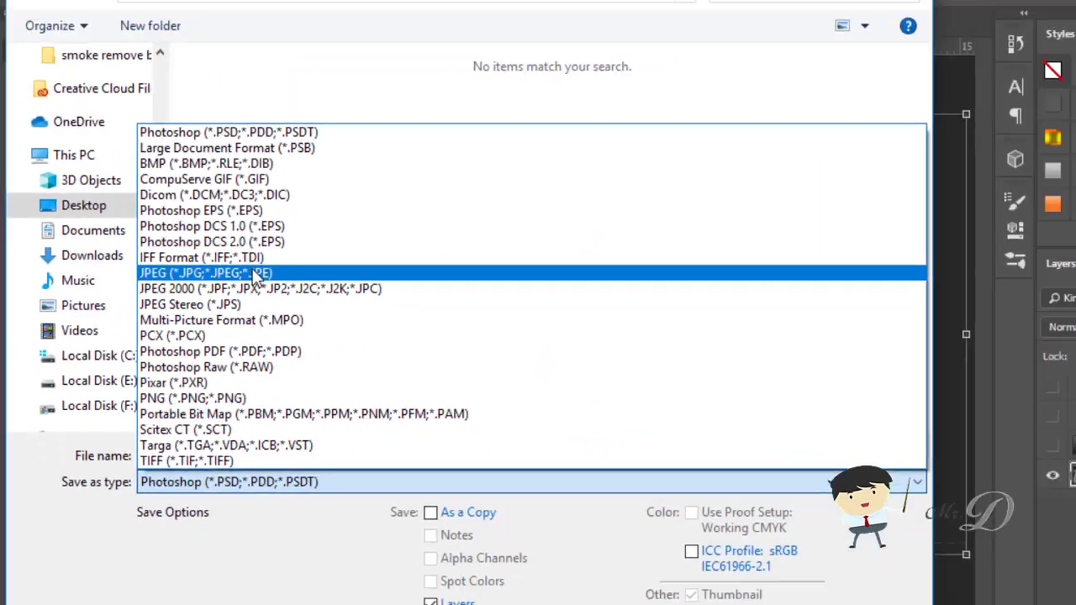
click(423, 299)
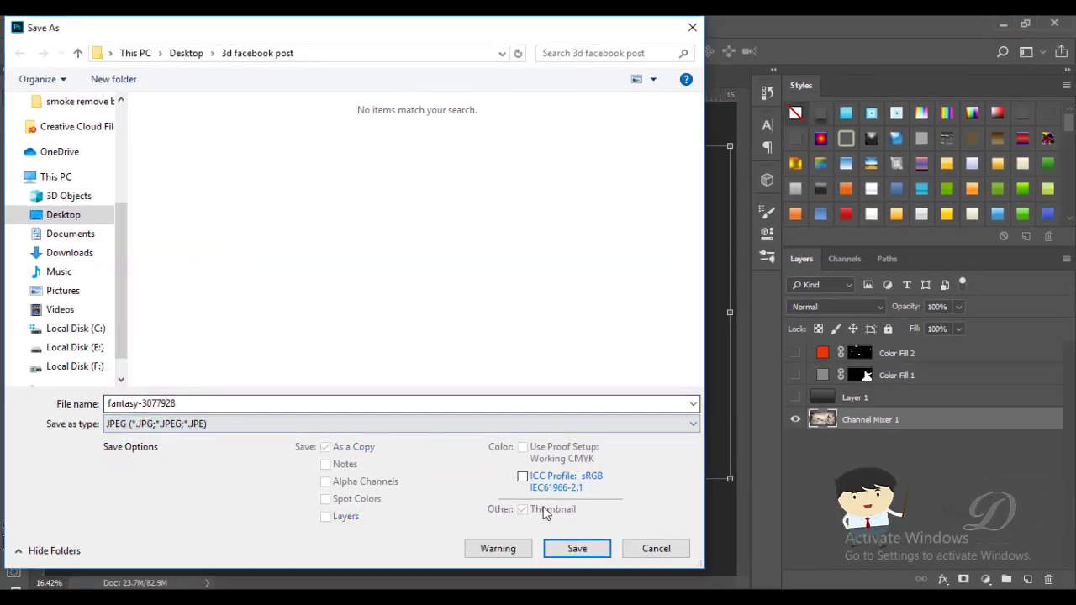
click(581, 551)
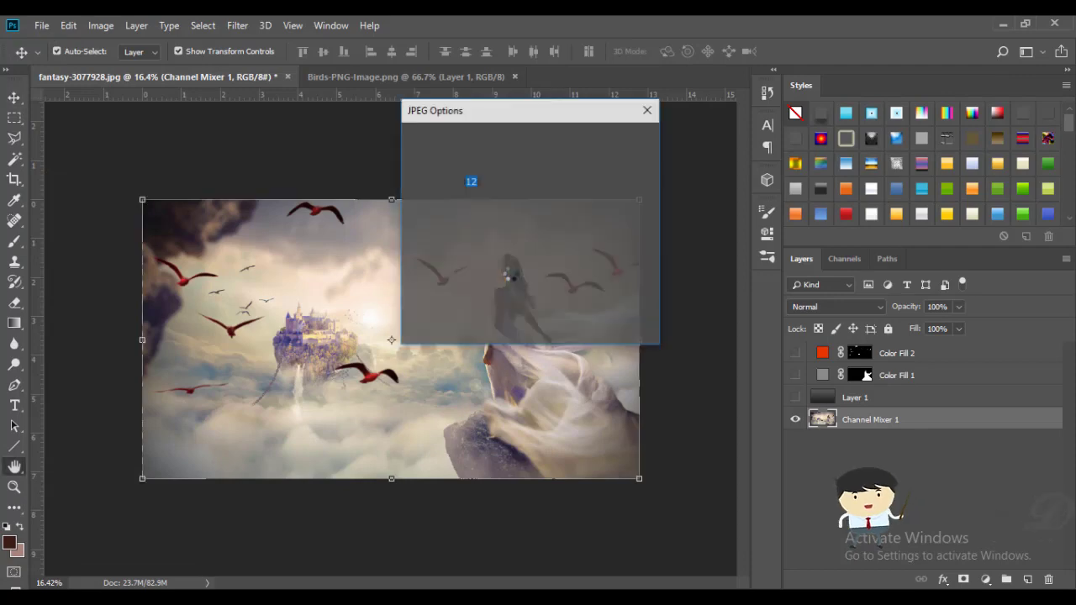
Accept JPEG quality 12, then hide Channel Mixer 1 and show the grey depth-map layers
click(638, 141)
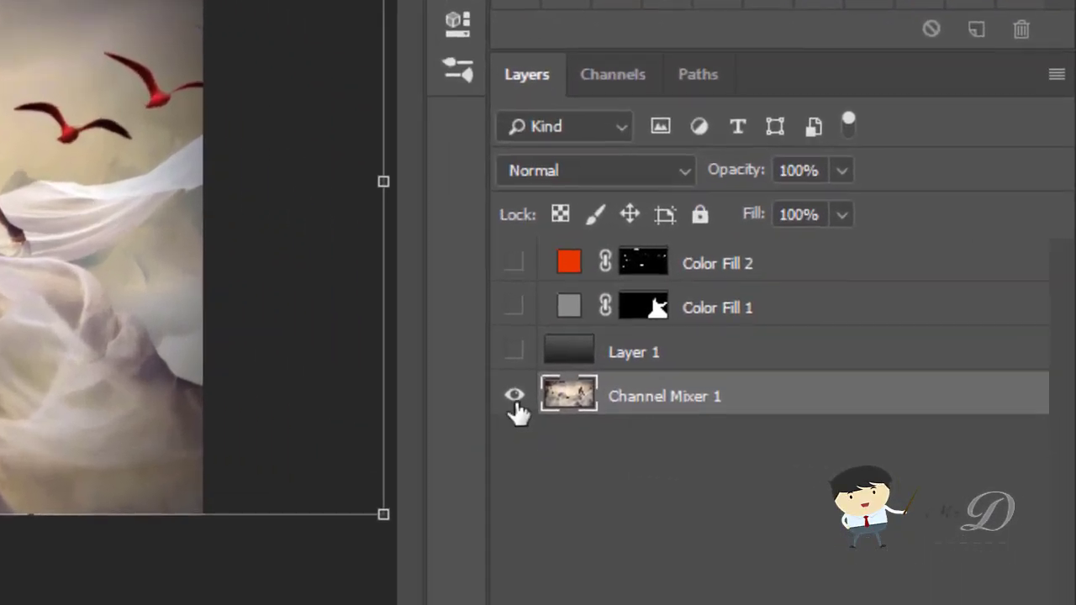
click(518, 412)
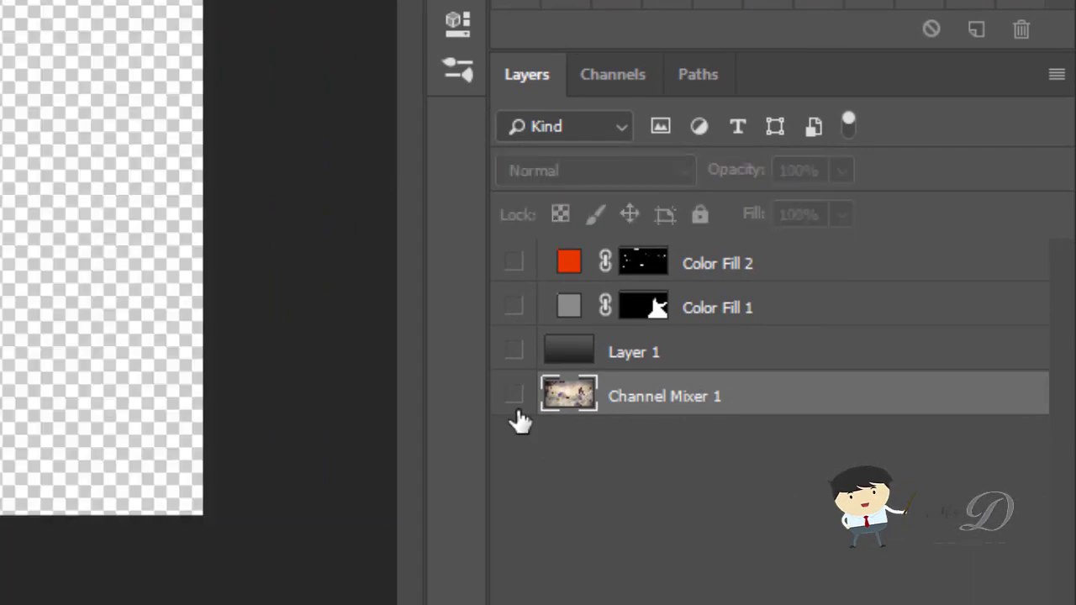
click(514, 353)
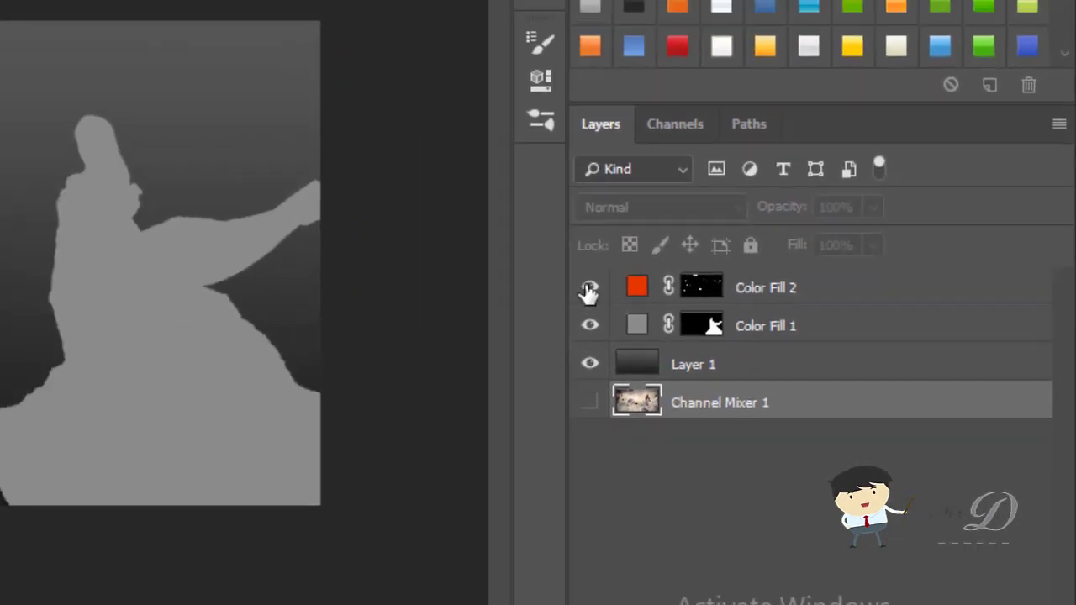
click(515, 277)
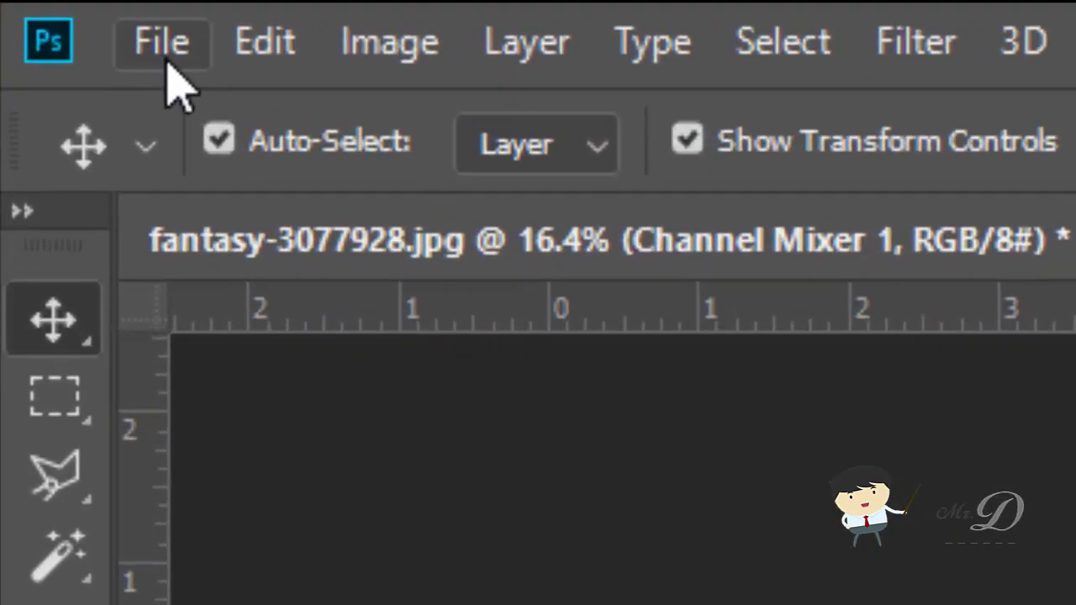
Save the depth map as JPEG fantasy-3077928_depth.jpg at maximum quality
click(43, 28)
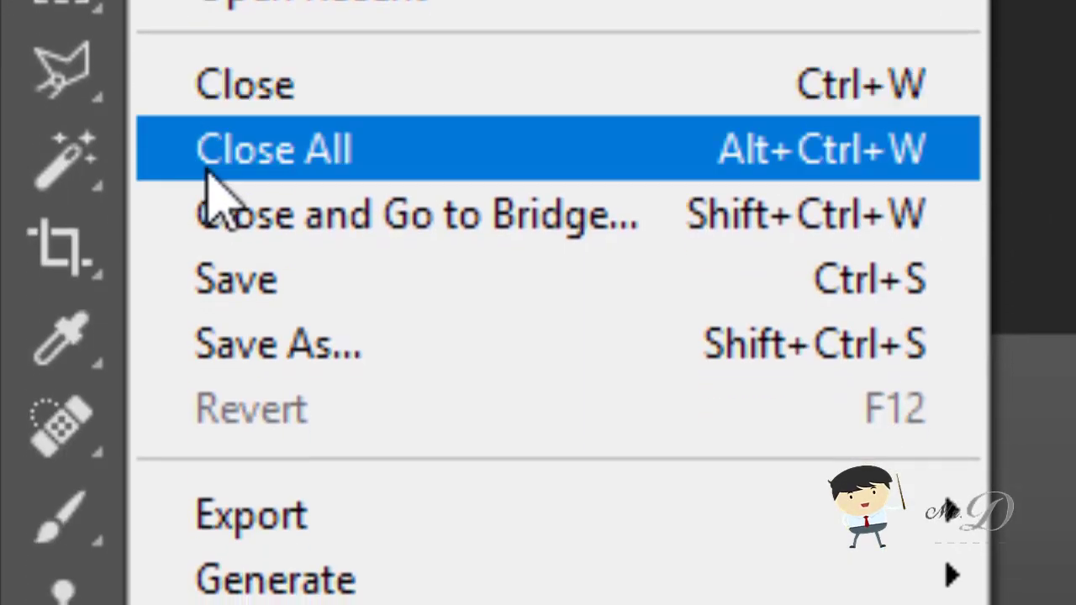
click(376, 357)
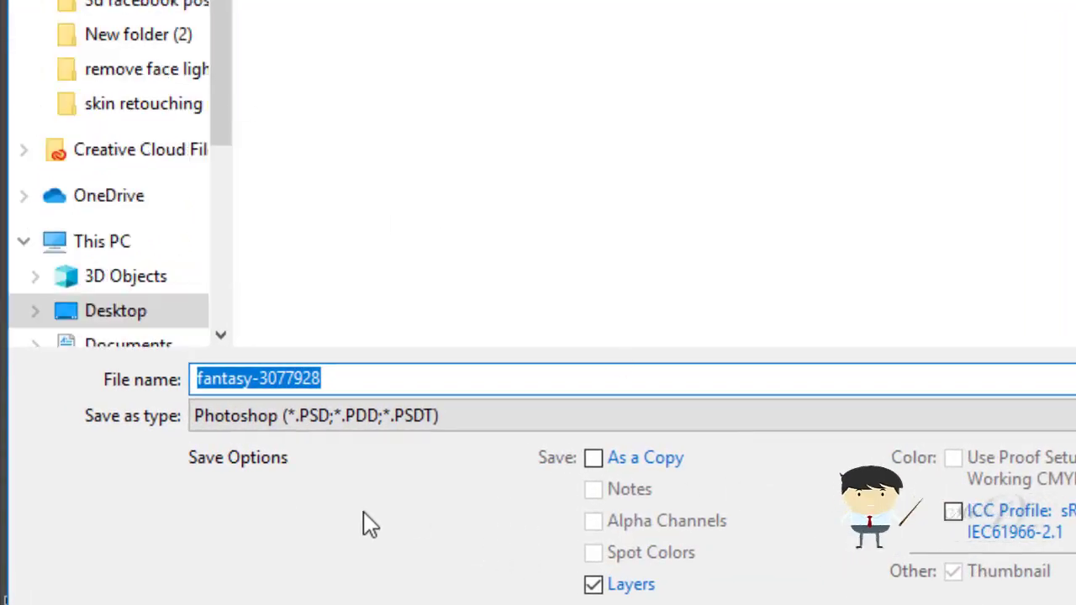
click(322, 421)
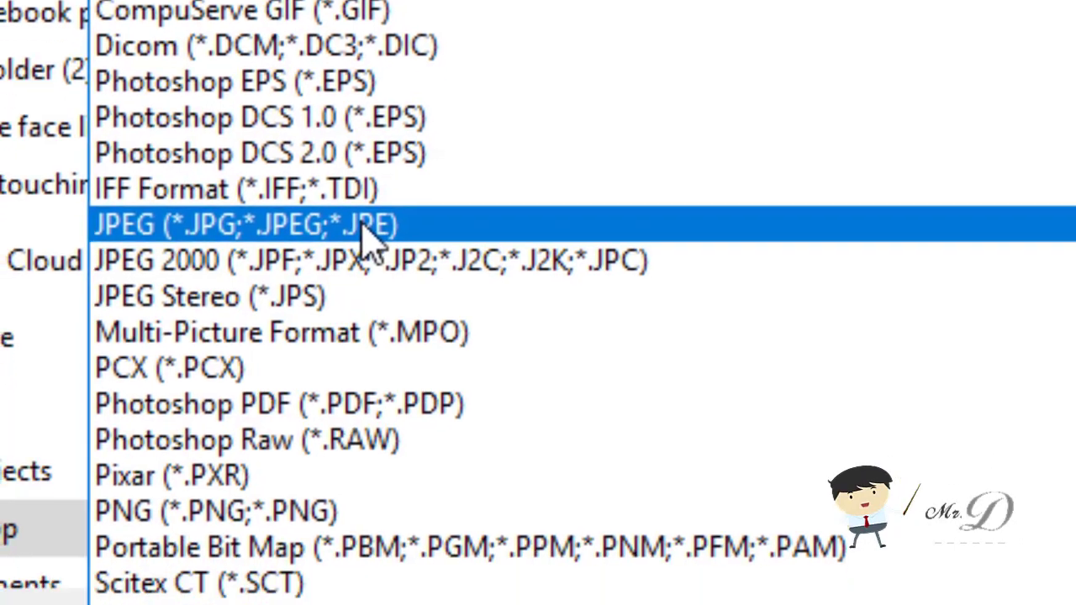
click(328, 290)
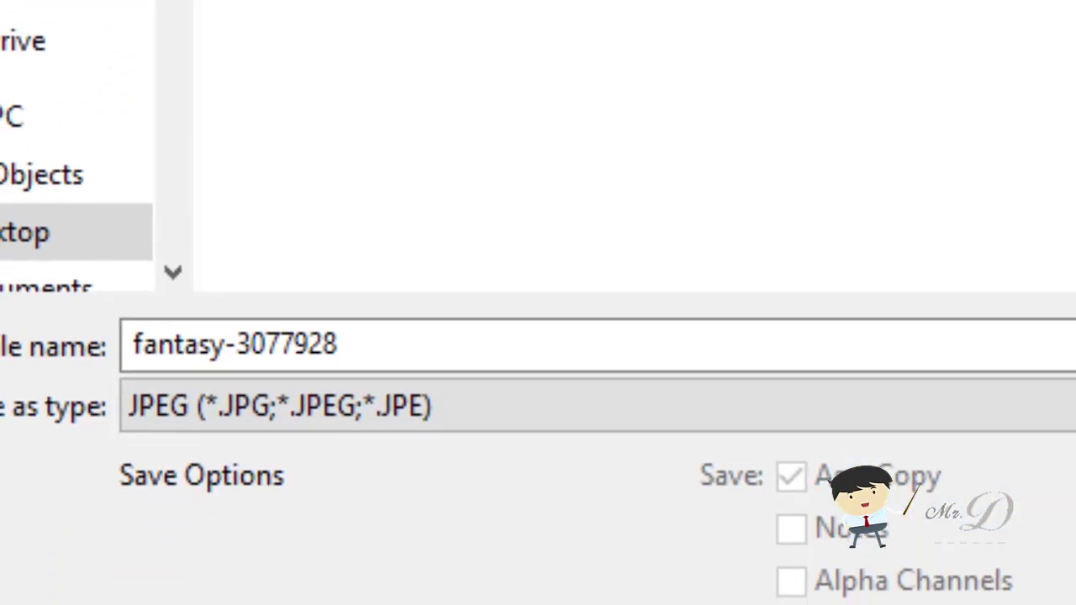
click(383, 346)
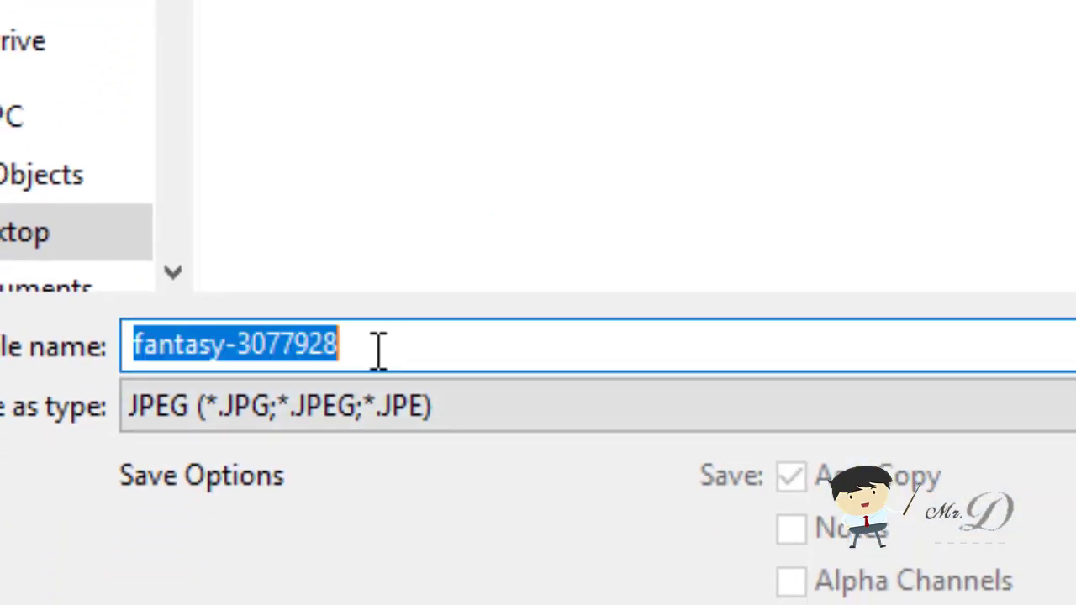
click(395, 340)
text(_De)
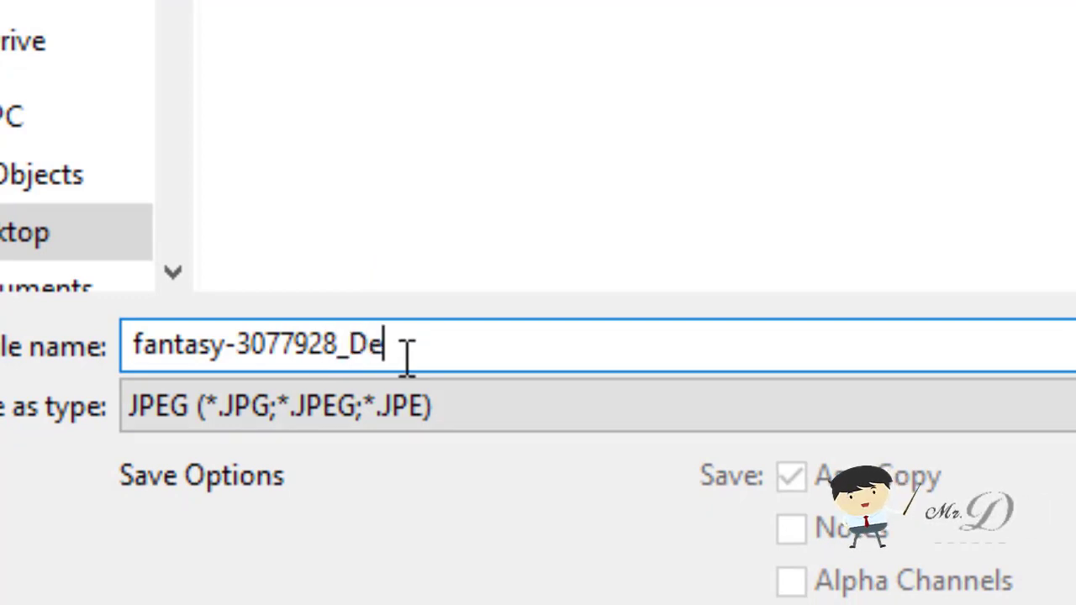
key(BackSpace)
key(BackSpace)
text(depth.)
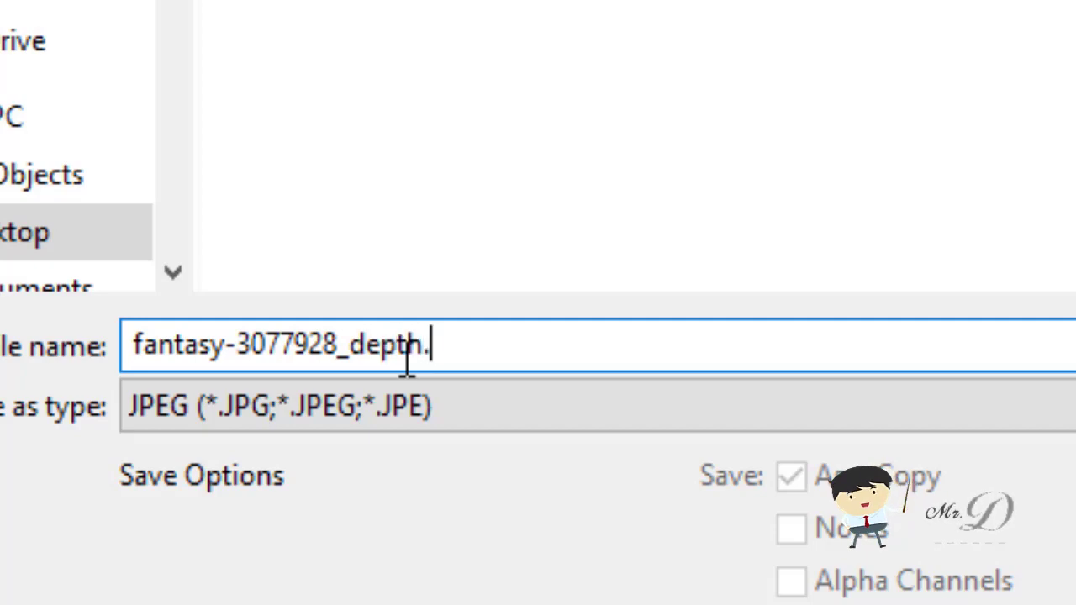
text(jpg)
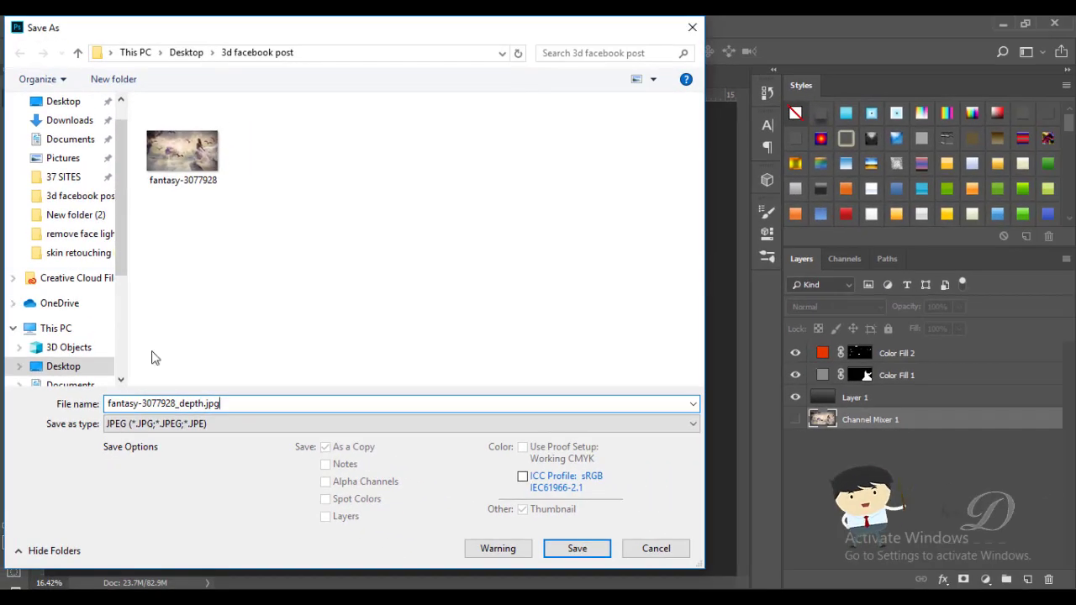
click(578, 555)
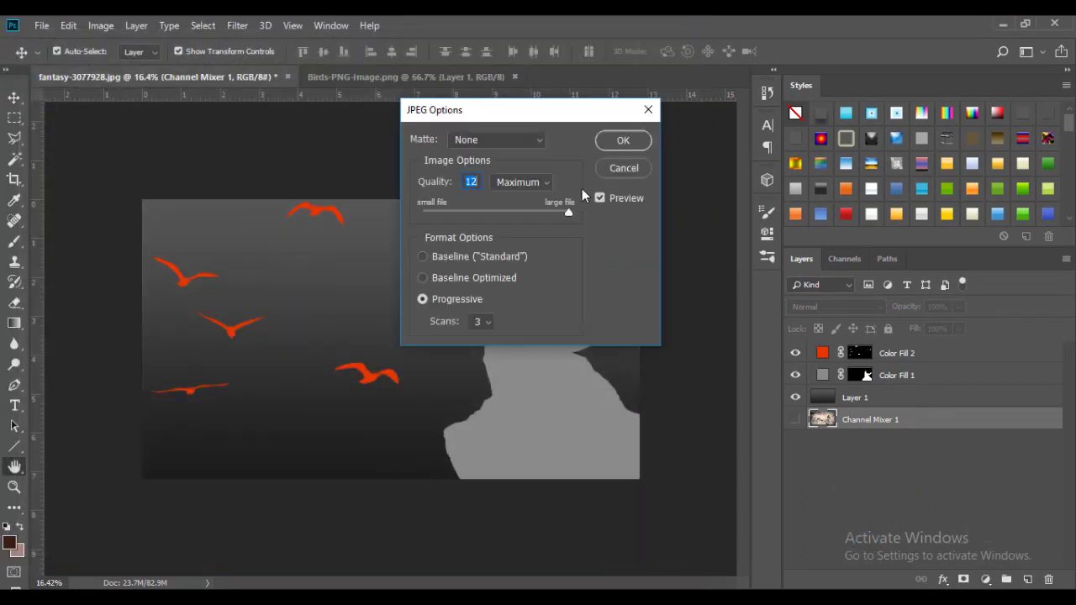
click(623, 141)
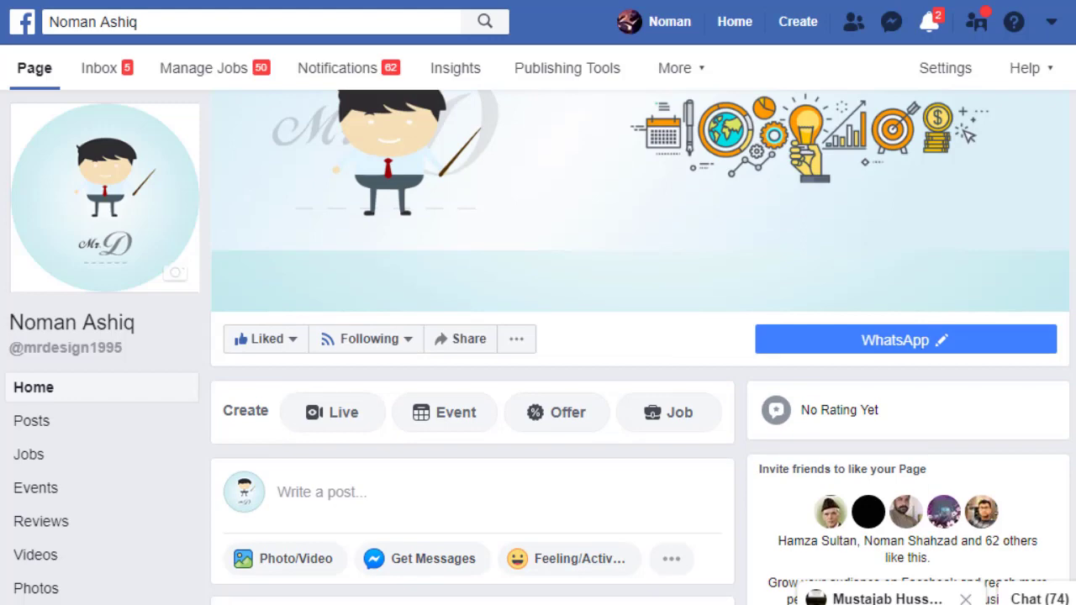
Start a Facebook Photo/Video upload and select both fantasy-3077928 JPEGs in the file dialog
scroll(306, 374, down, 2)
scroll(306, 374, up, 1)
scroll(306, 374, down, 1)
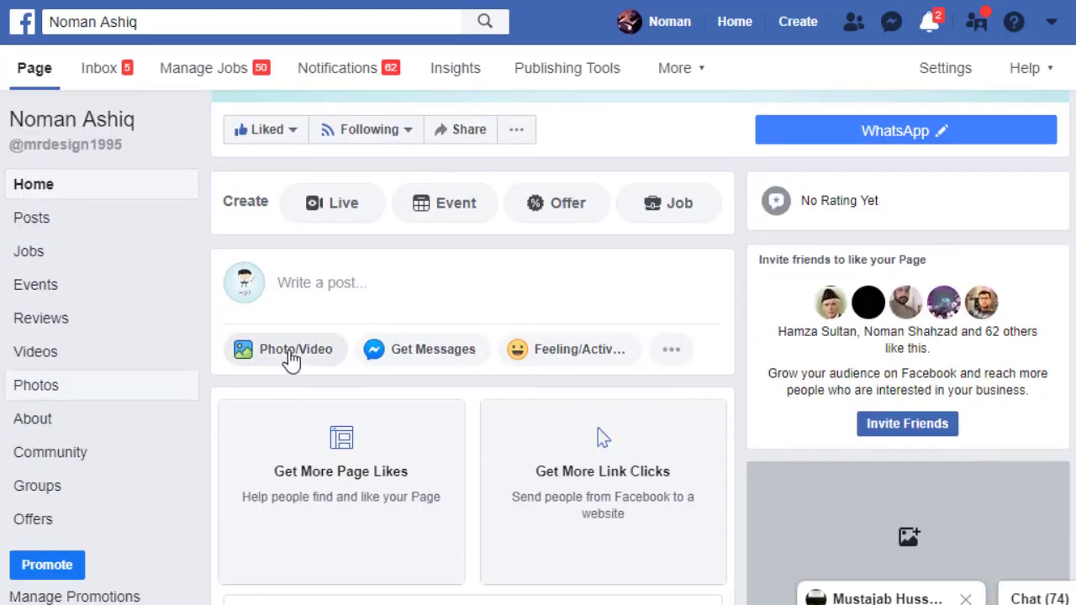
click(290, 353)
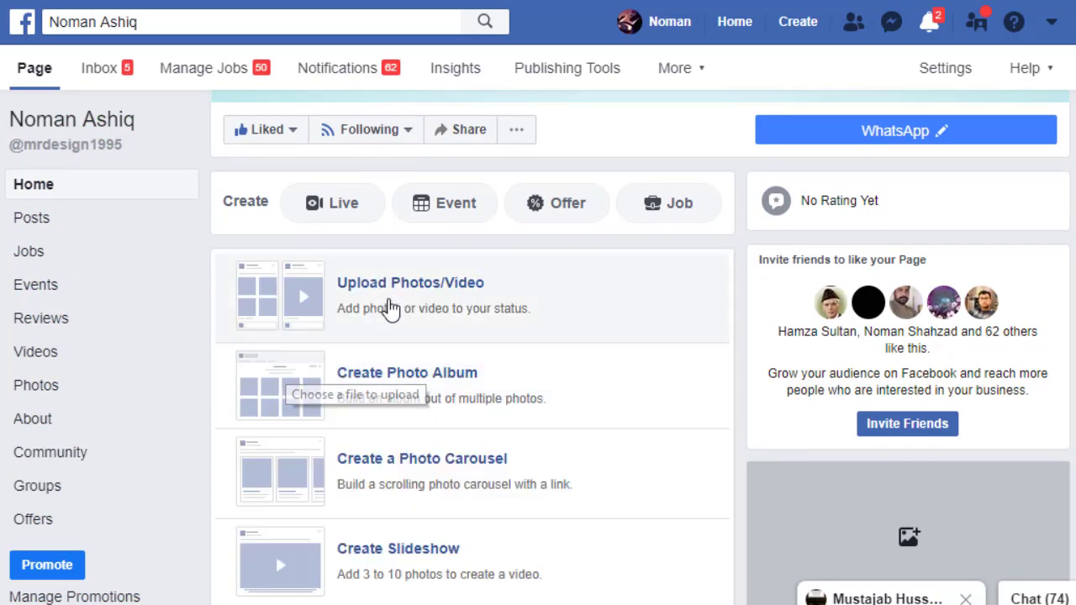
click(391, 309)
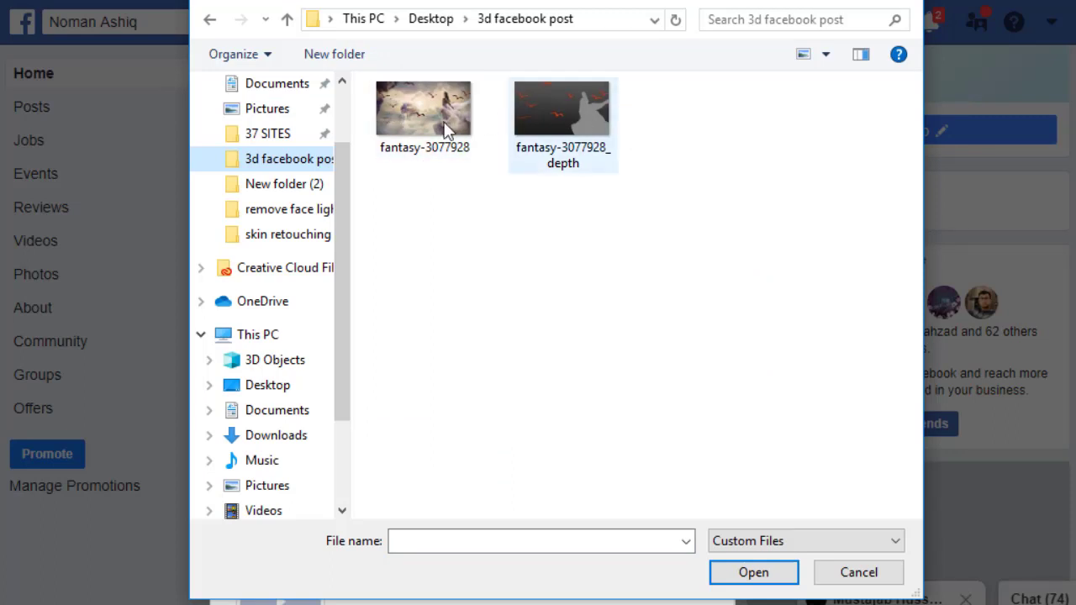
drag(624, 201, 400, 107)
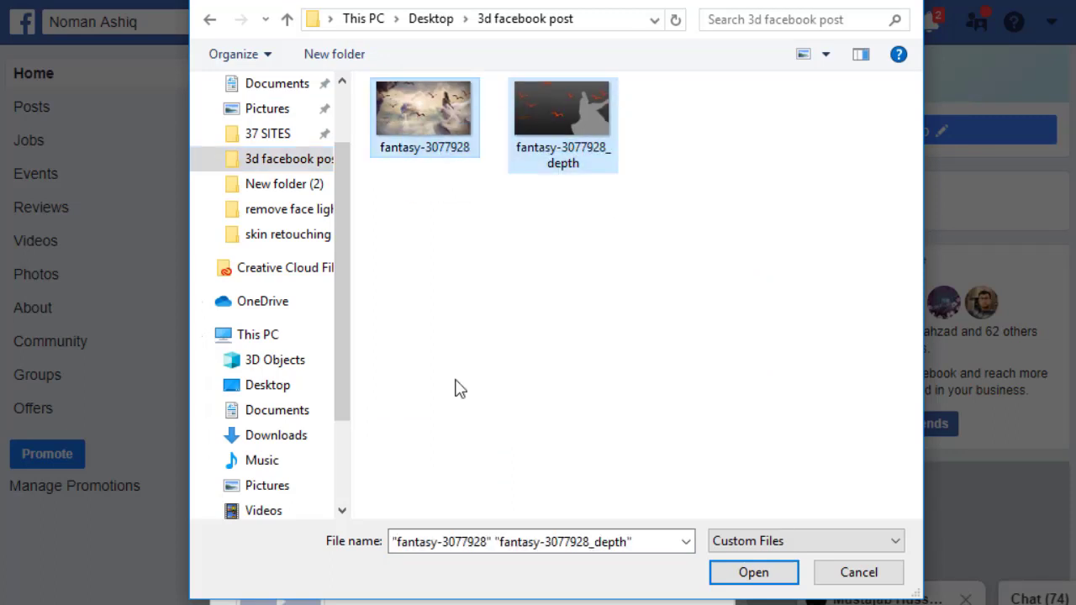
Open the two selected fantasy JPEGs into Facebook's Create Post
click(754, 574)
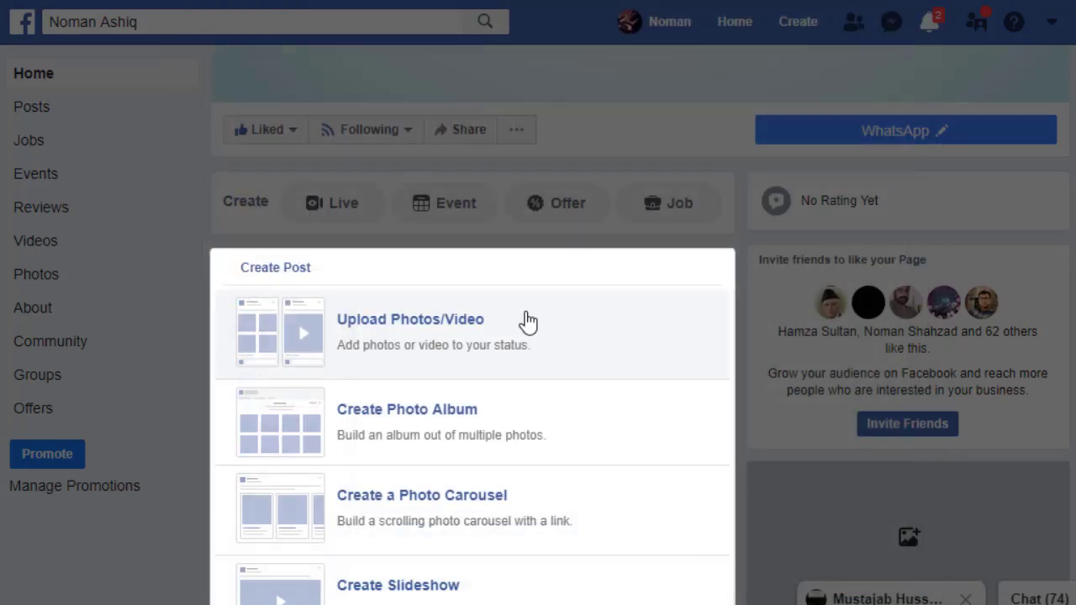